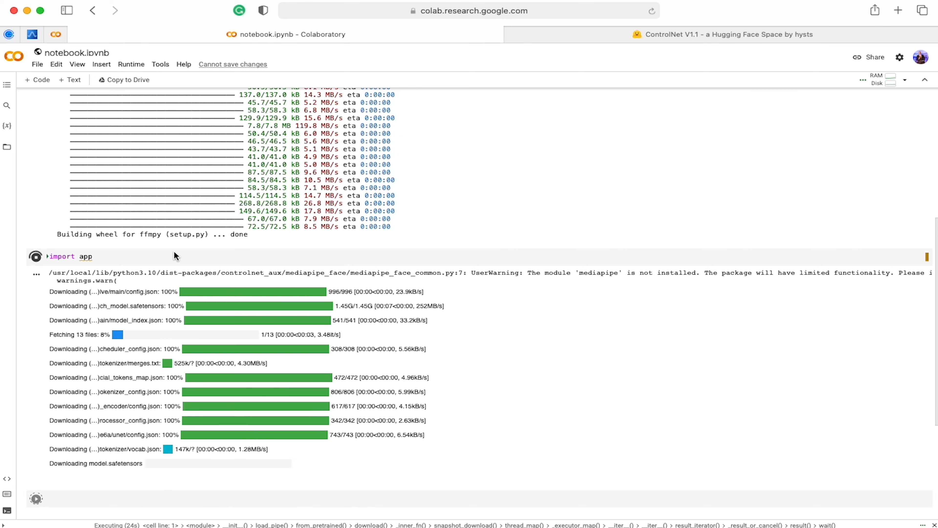
Examine the notebook's model download output and the ControlNet v1.1 interface it launches.
scroll(174, 251, "down", 5)
scroll(174, 250, "down", 3)
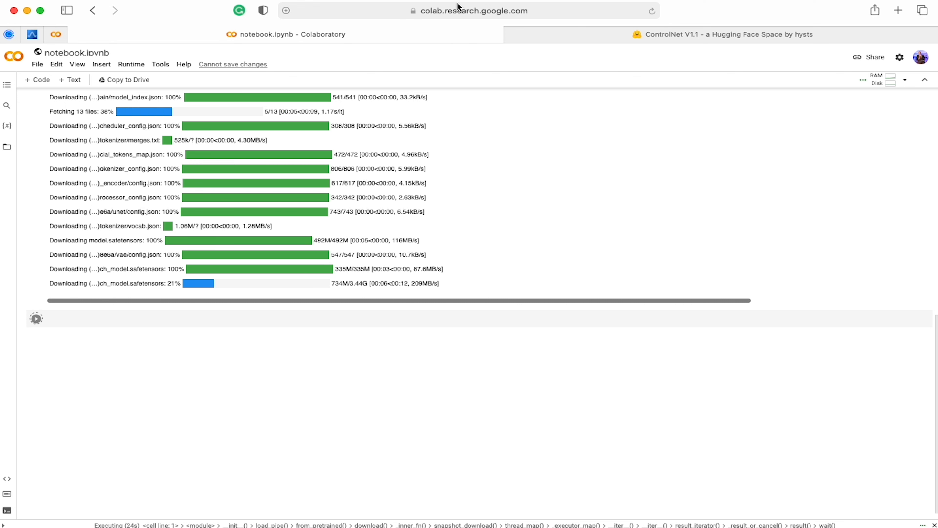
scroll(375, 299, "down", 1)
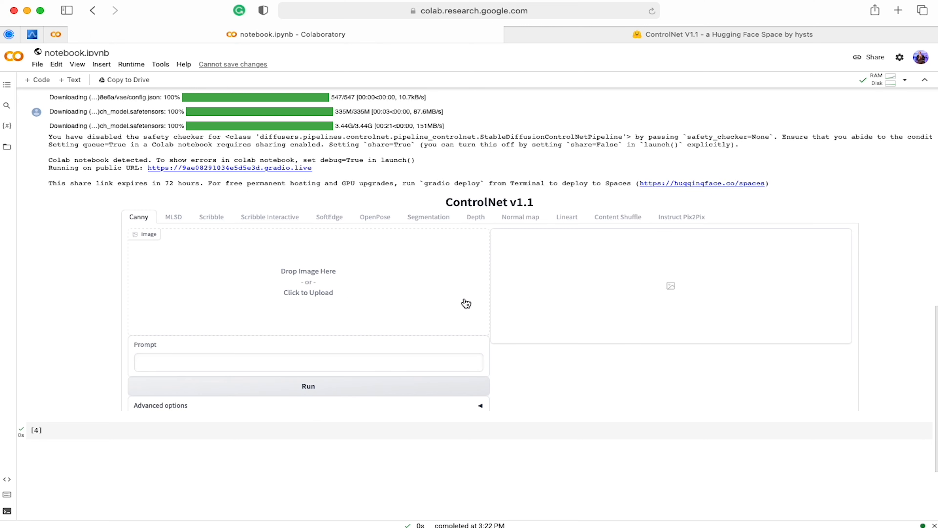
left_click(682, 36)
left_click(463, 37)
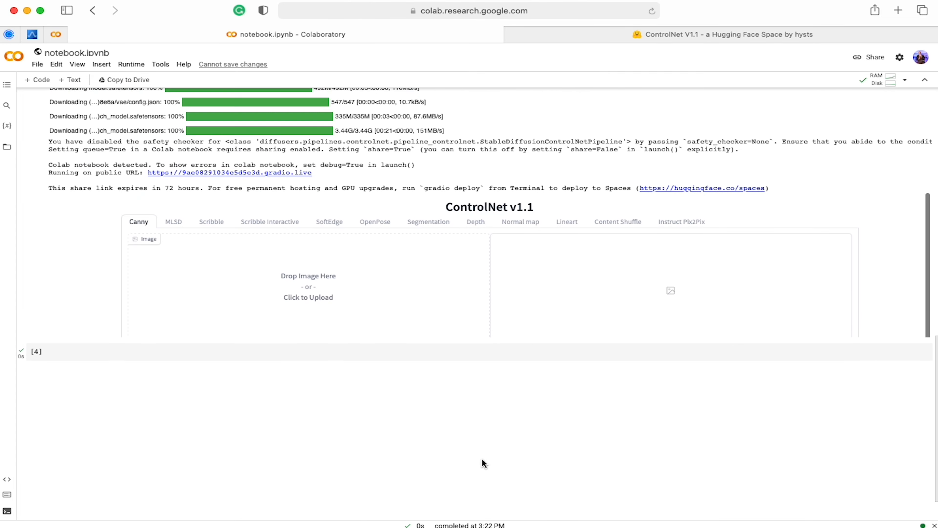
scroll(459, 312, "down", 2)
scroll(459, 311, "up", 4)
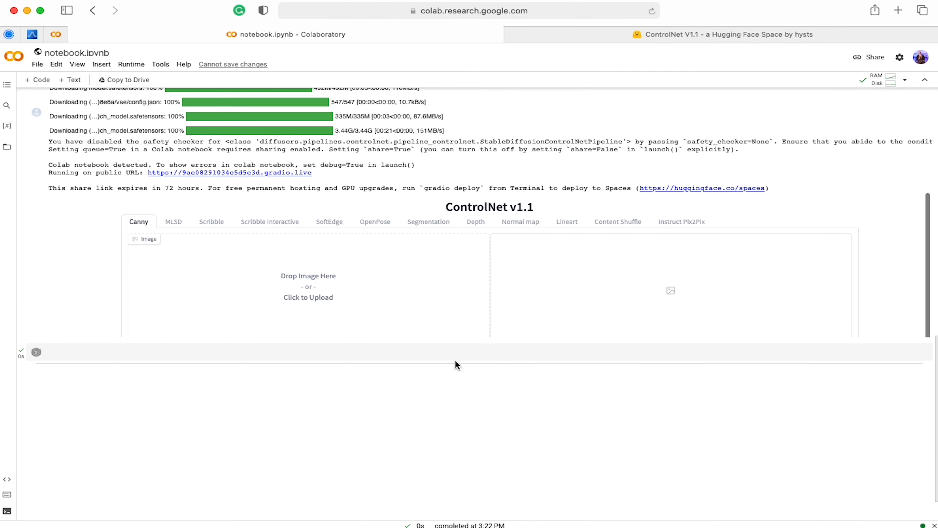
scroll(498, 381, "down", 2)
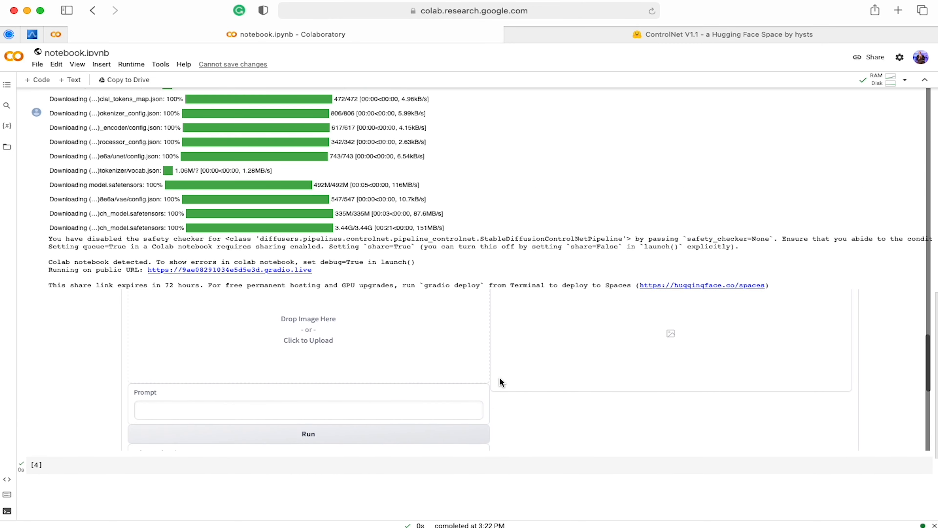
scroll(551, 404, "down", 2)
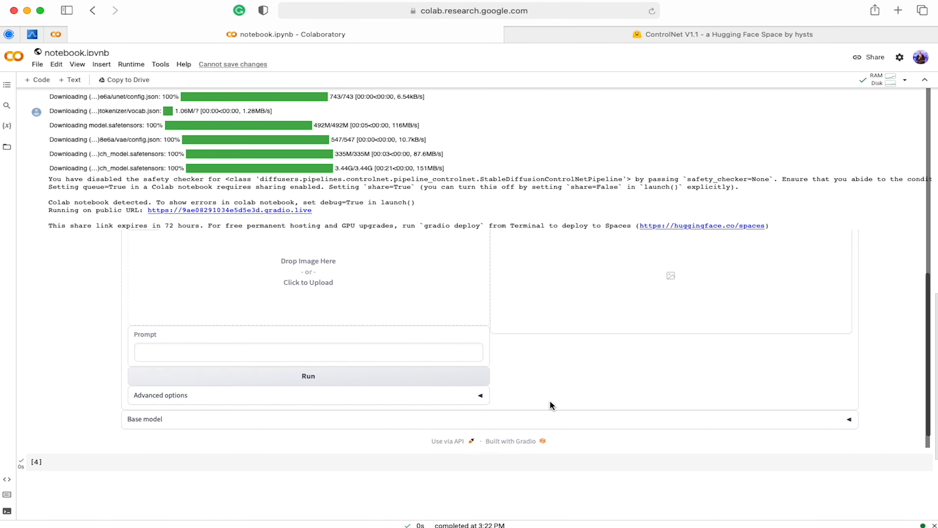
scroll(550, 350, "up", 2)
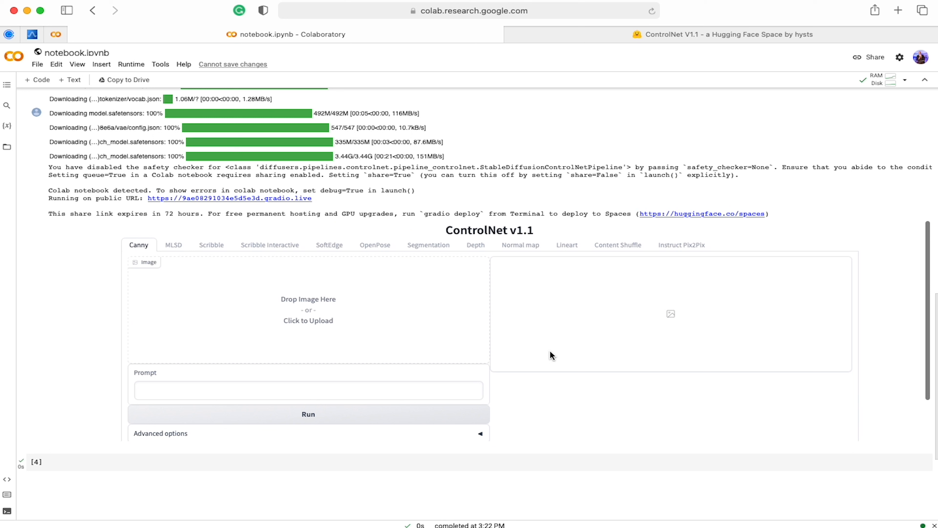
Generate a Lineart image from the cartoon van picture with the prompt "Drone view of a lovely countryside".
left_click(567, 244)
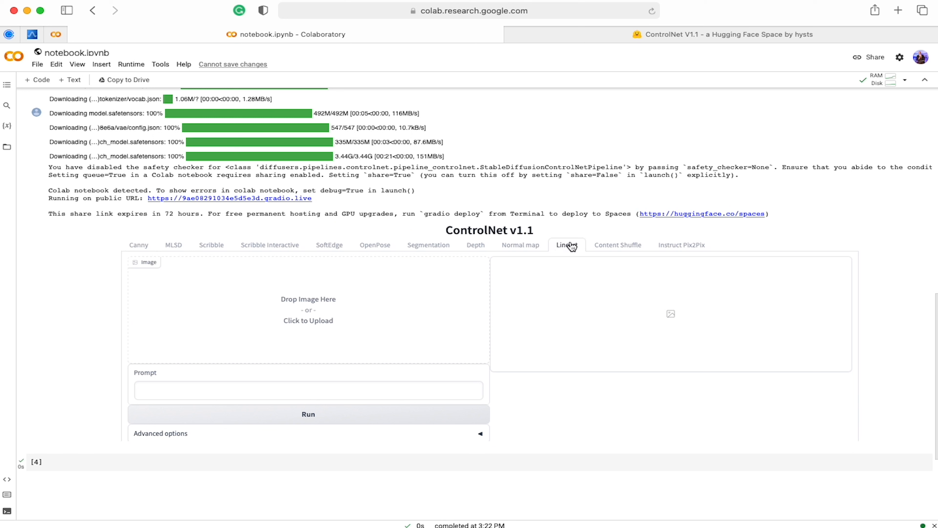
left_click(191, 391)
type("Drone view of a lovely countryside")
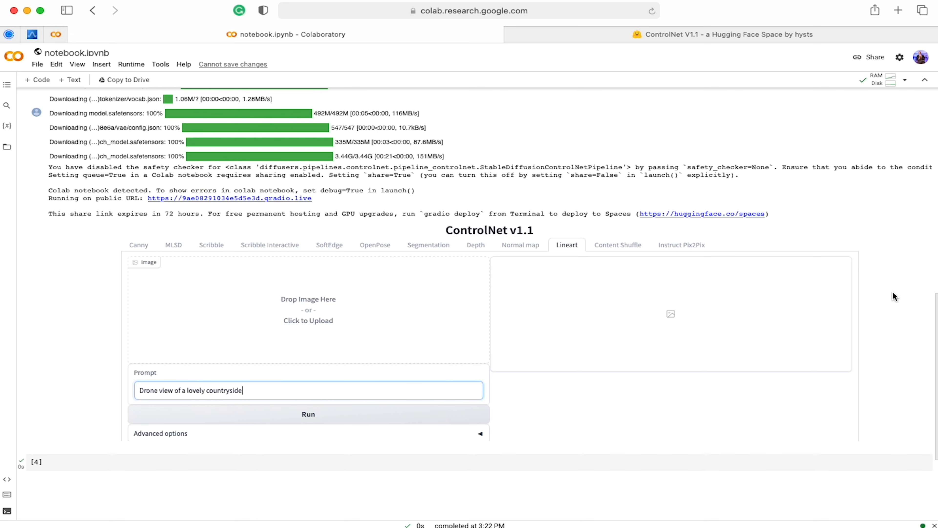
left_click_drag(724, 348, 392, 314)
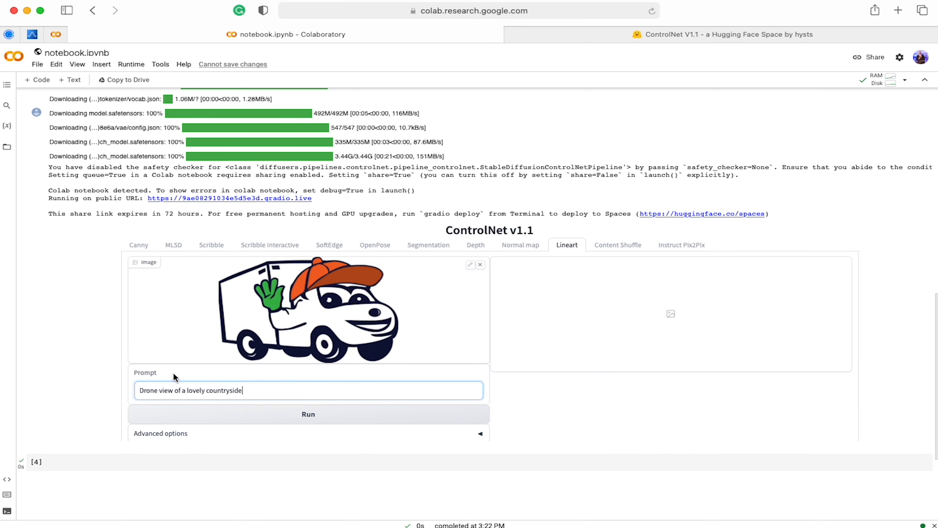
left_click(227, 419)
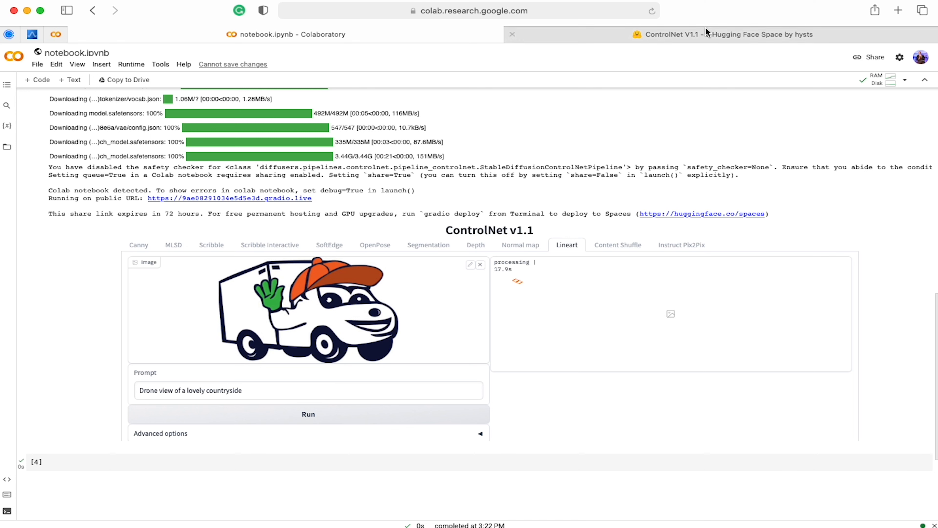
mouse_move(702, 32)
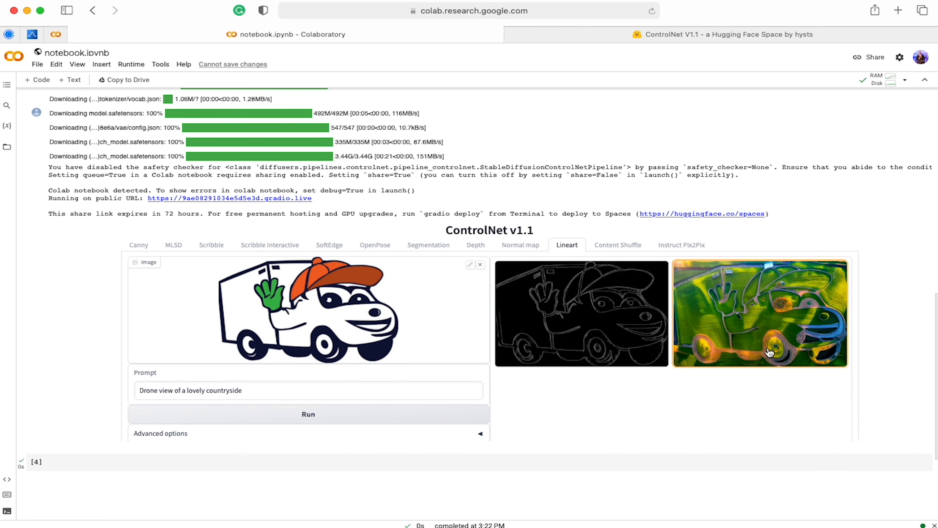
Enlarge the generated countryside image, examine its details and compare it with the extracted line drawing.
scroll(775, 343, "down", 1)
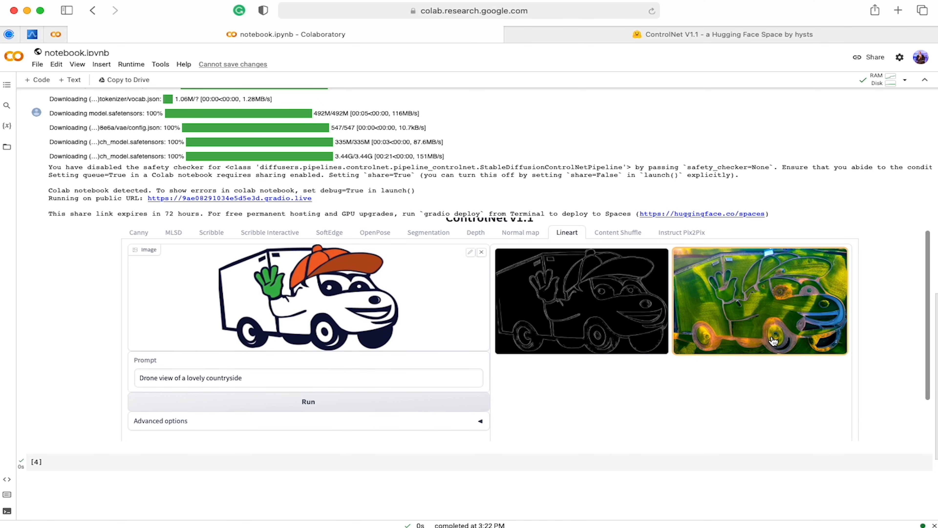
left_click(773, 341)
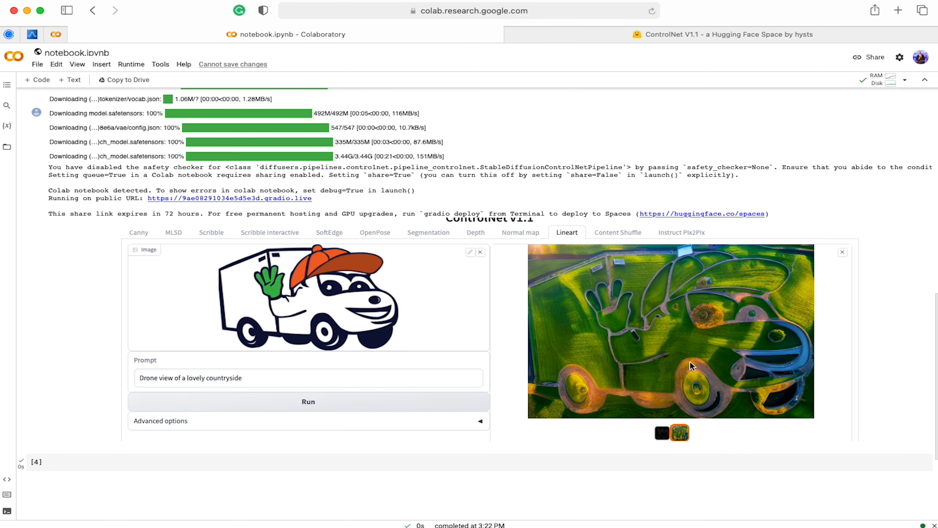
scroll(692, 366, "up", 10)
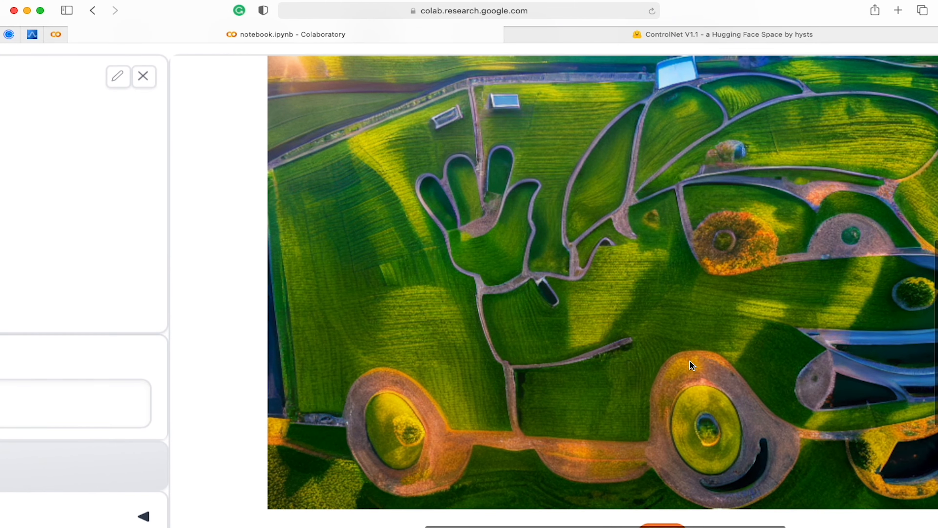
scroll(689, 361, "down", 8)
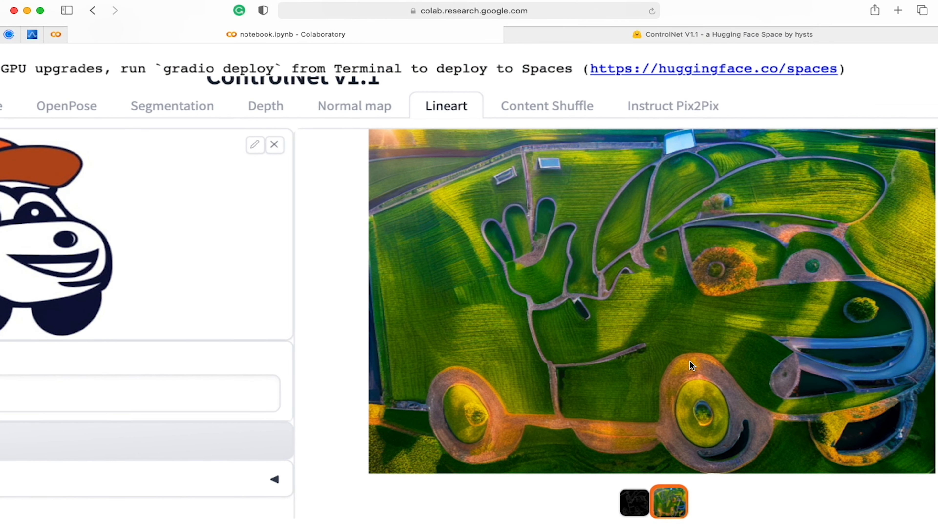
scroll(690, 361, "down", 8)
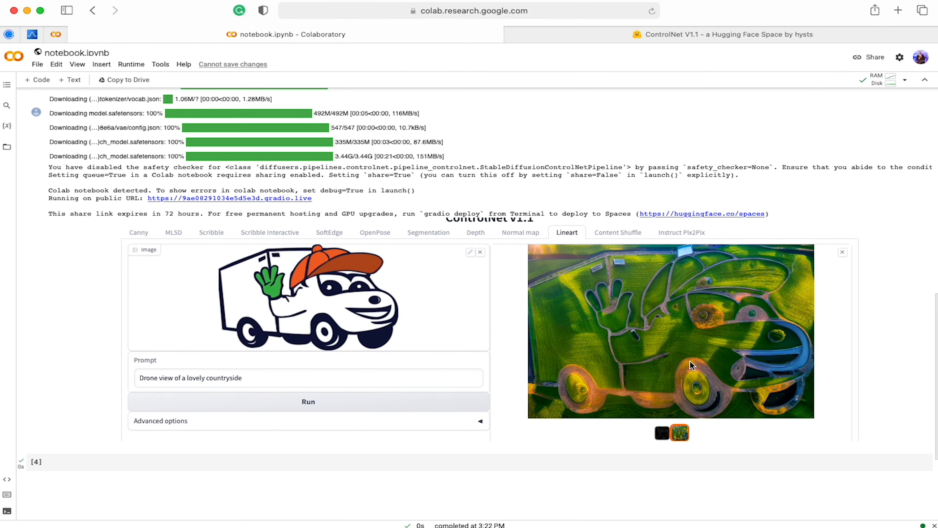
left_click(661, 435)
left_click(680, 435)
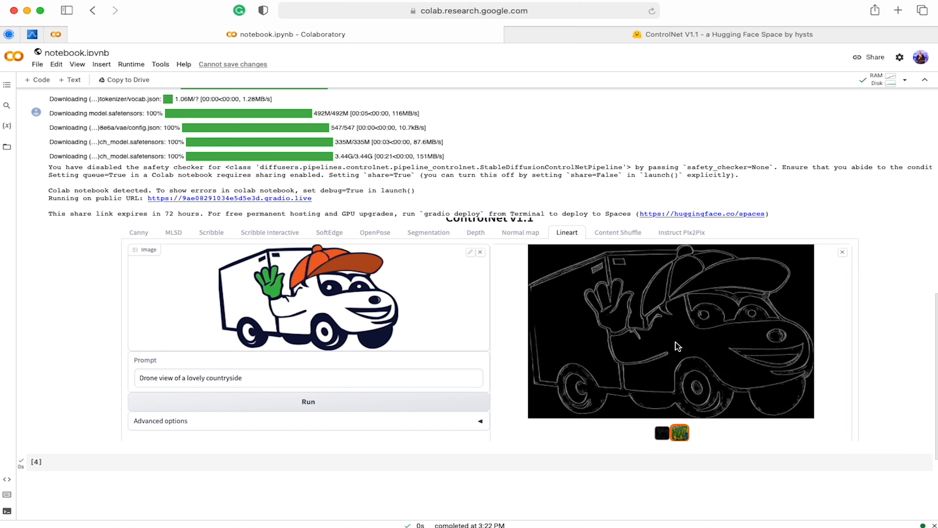
left_click(681, 433)
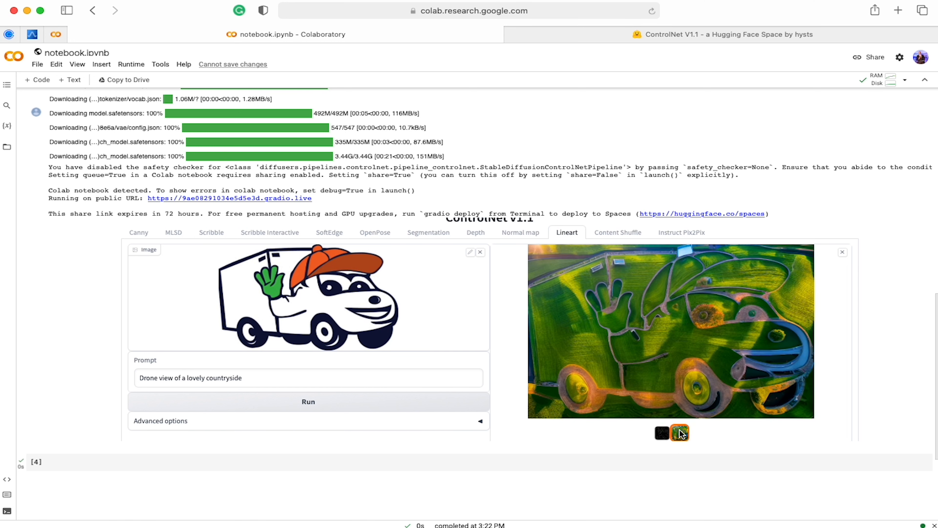
Open the generated countryside image on its own page and save it as "country" in the Van_buddy folder.
right_click(680, 433)
left_click(688, 437)
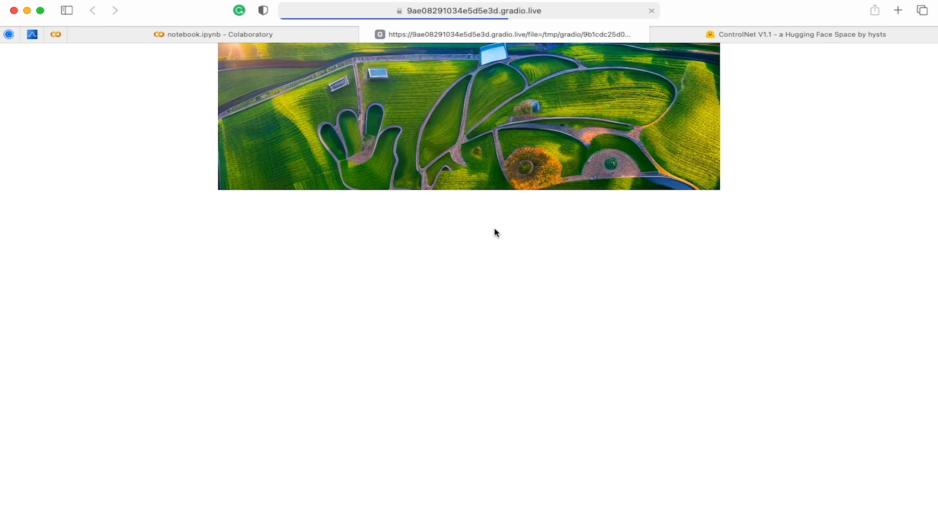
right_click(495, 230)
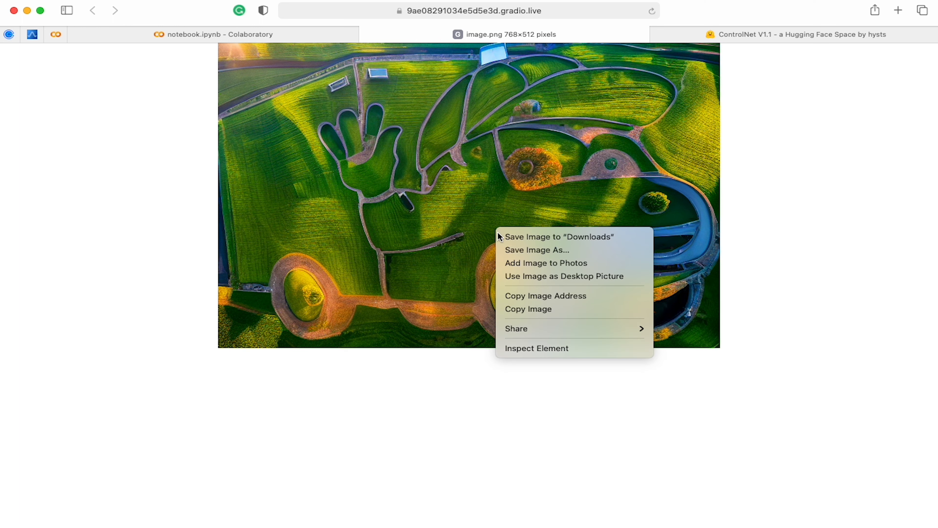
left_click(511, 250)
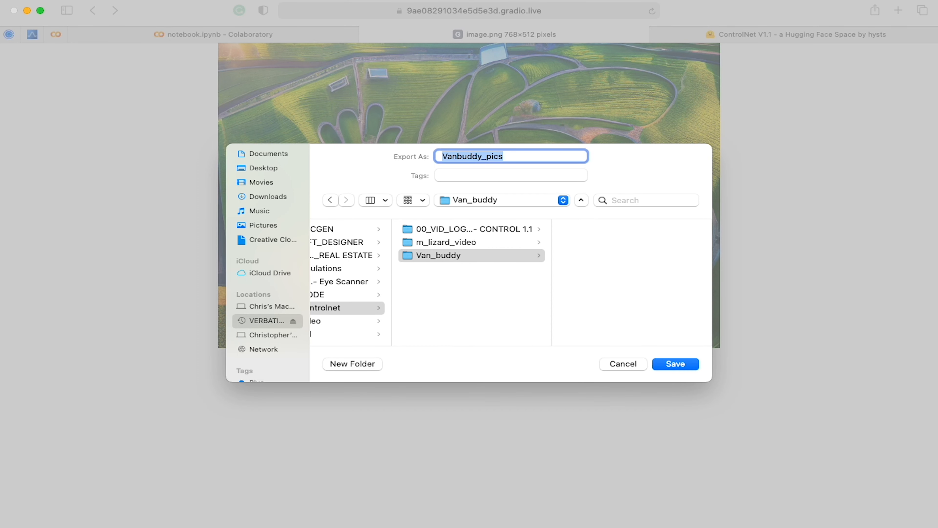
type("country")
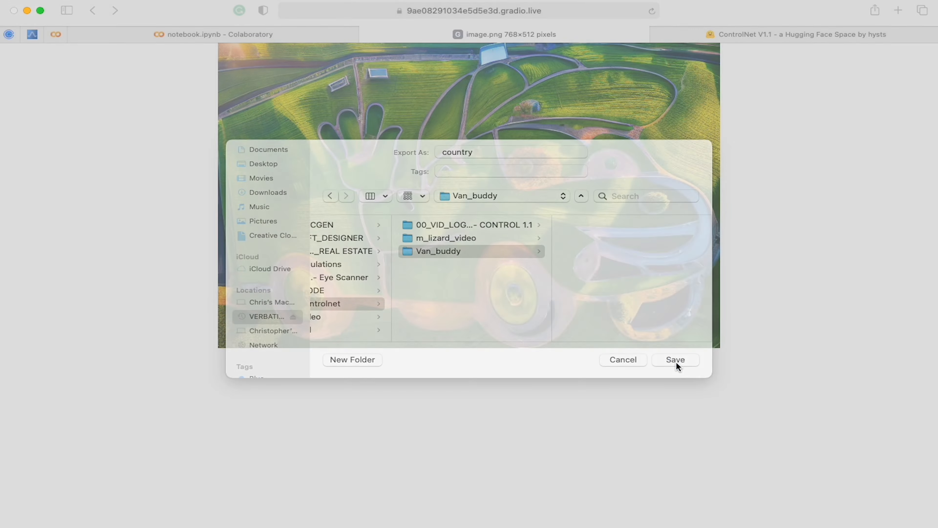
left_click(676, 363)
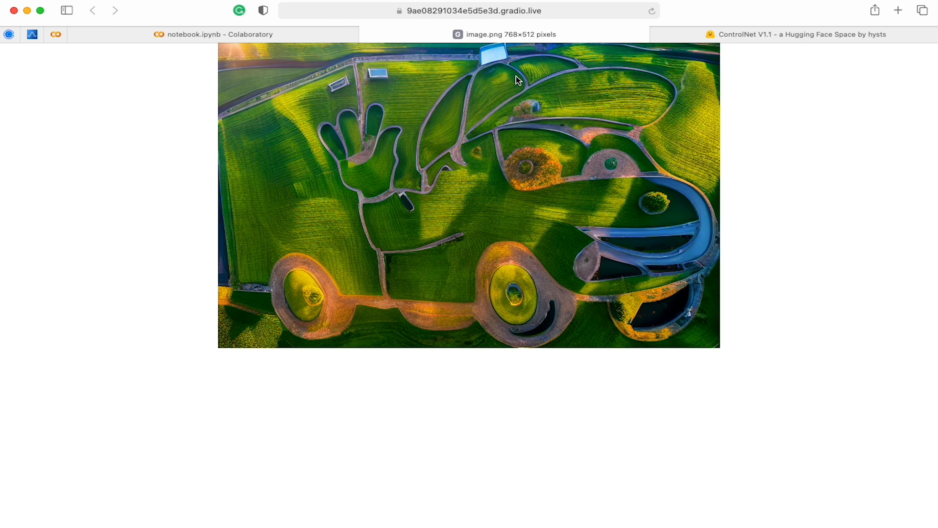
Return to the notebook and generate another van image with the prompt "Drone view of a beautiful island in the sea".
left_click(313, 33)
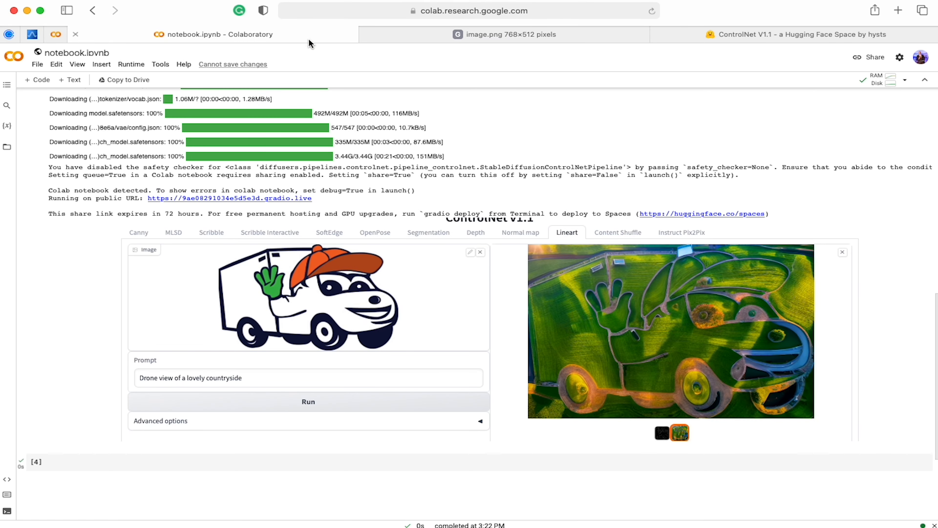
triple_click(237, 378)
key("BackSpace")
type("Drone view of a beautiful island in the sea")
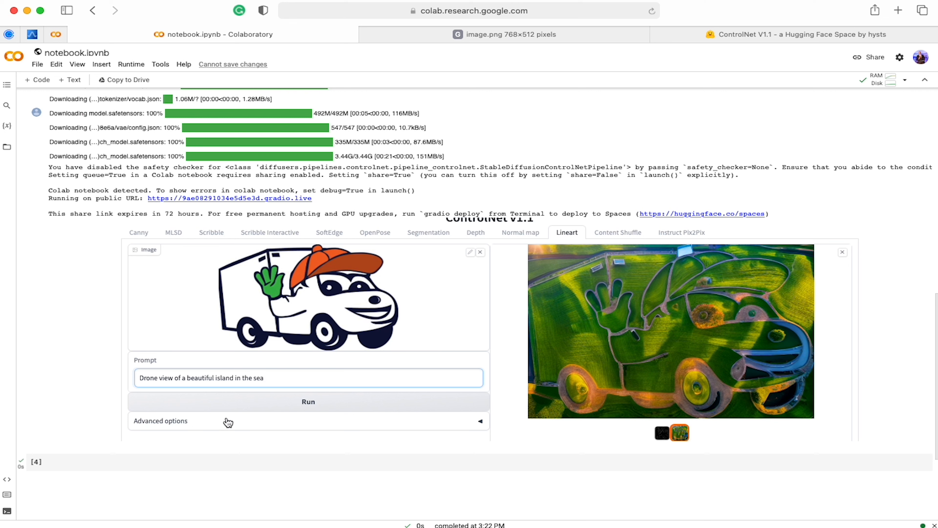
left_click(326, 400)
Open the generated island image on its own page and bring up its image options.
right_click(684, 371)
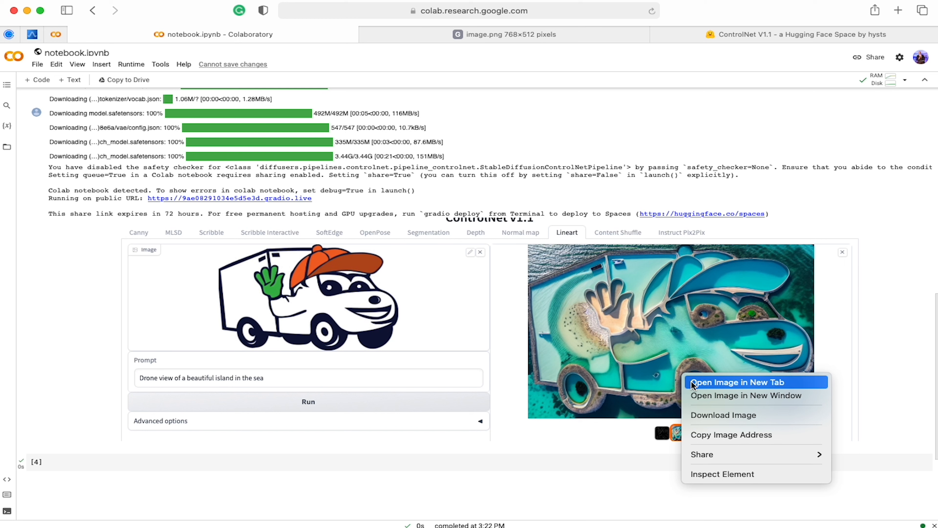
left_click(704, 382)
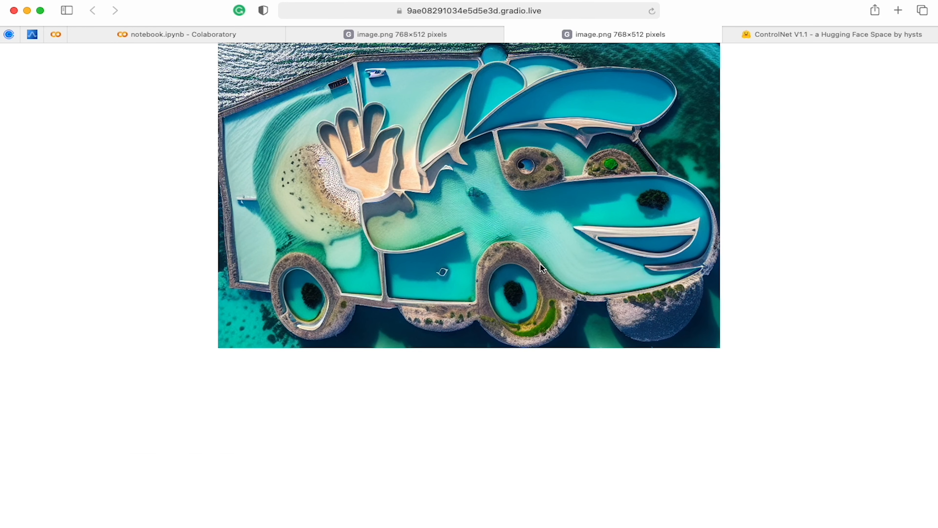
right_click(539, 263)
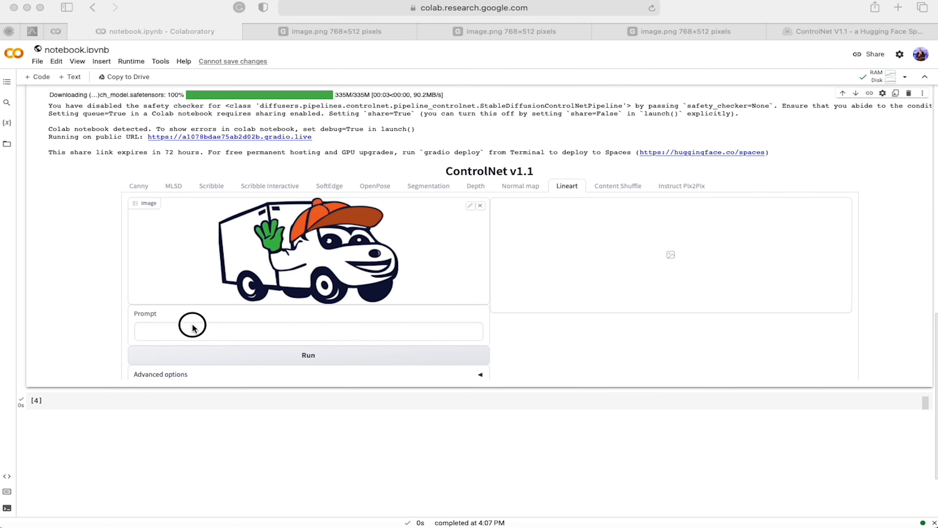
Generate a Lineart image of the van with the prompt "Aerial view of a beach with turquoise waters".
left_click(192, 324)
type("Aerial view of a beach with turquoise waters")
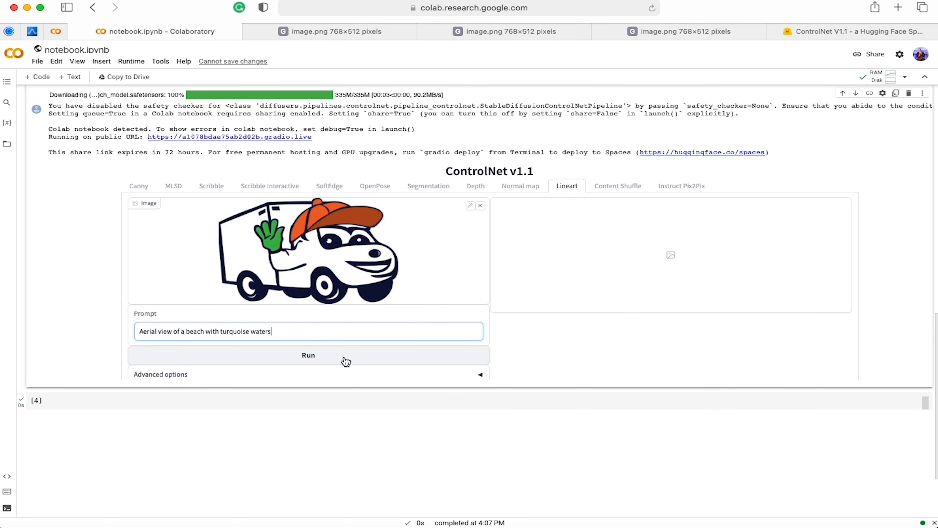
left_click(287, 355)
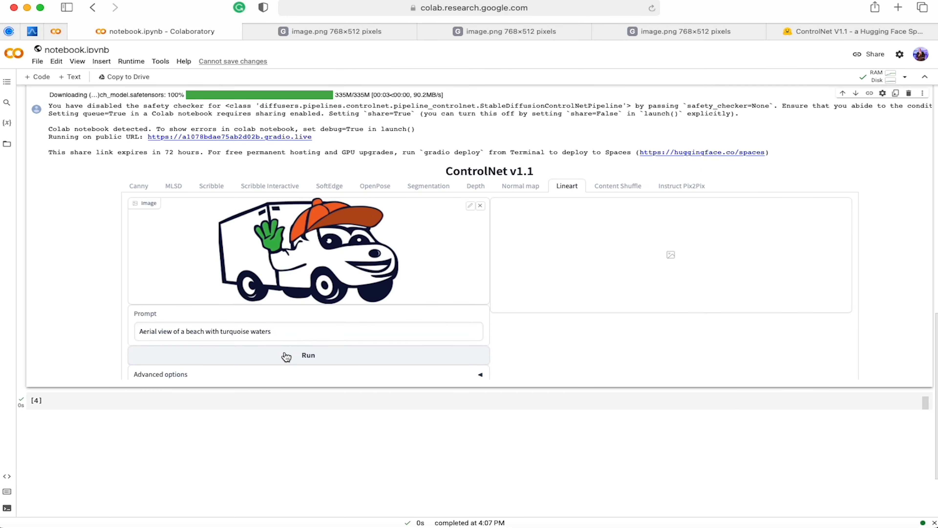
left_click(287, 356)
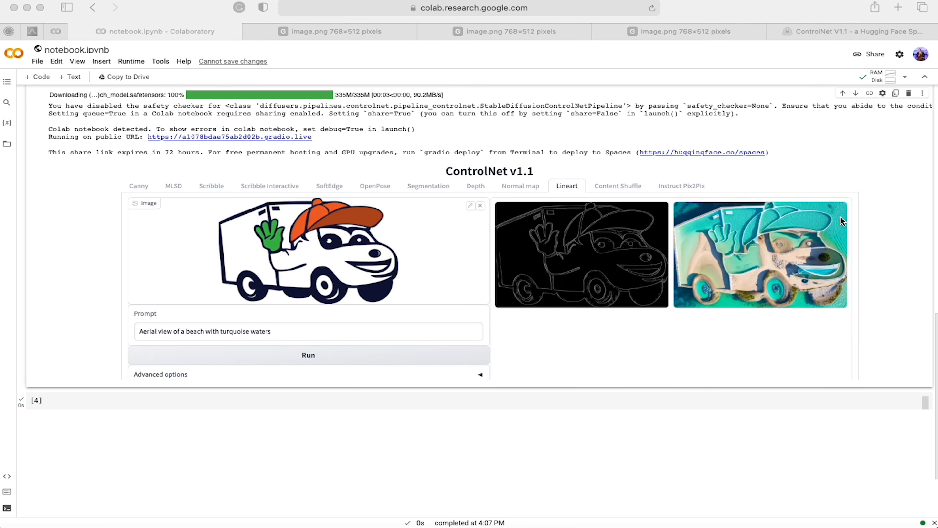
Open the generated turquoise beach image on its own page and save it as "sea turquiose" in the Van_buddy folder.
right_click(777, 226)
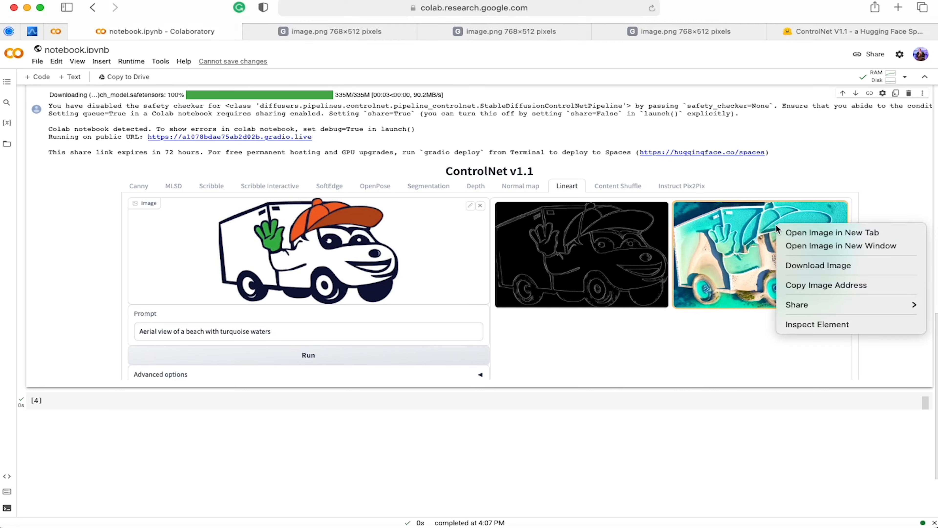
left_click(786, 232)
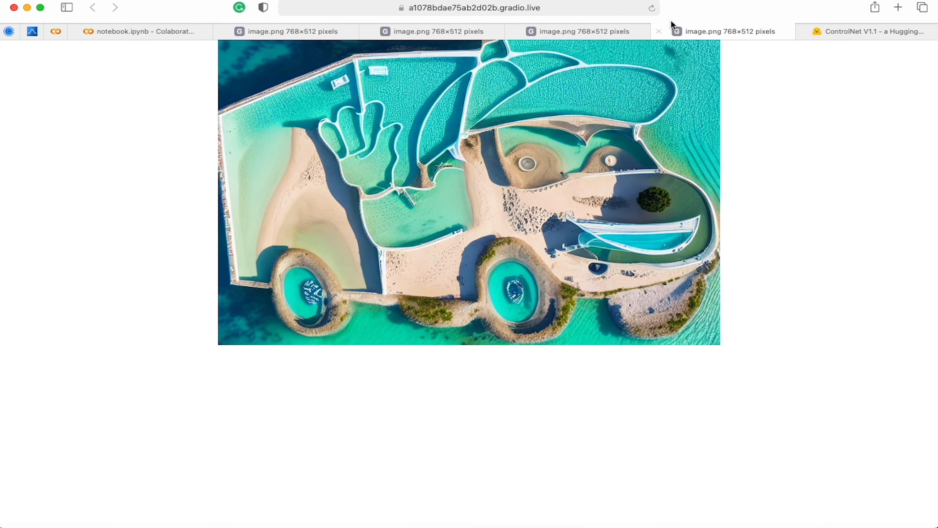
right_click(633, 167)
left_click(665, 192)
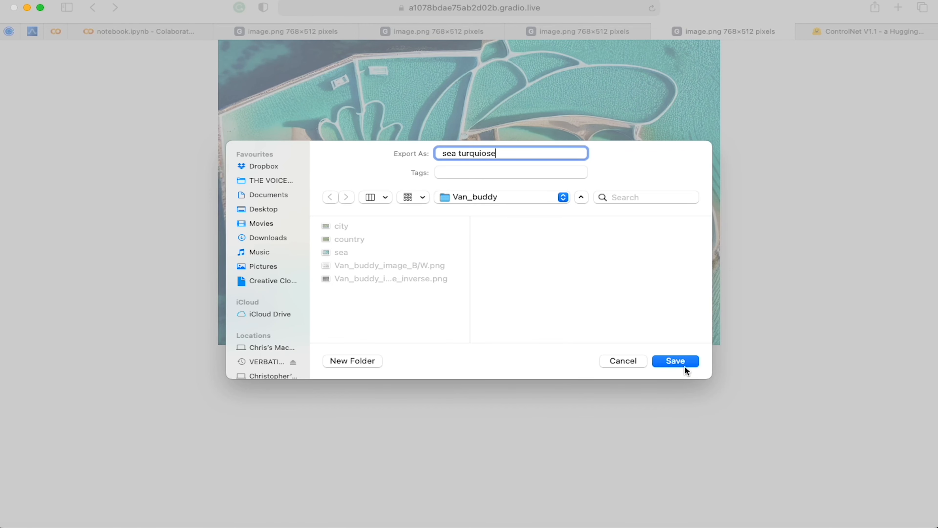
left_click(679, 360)
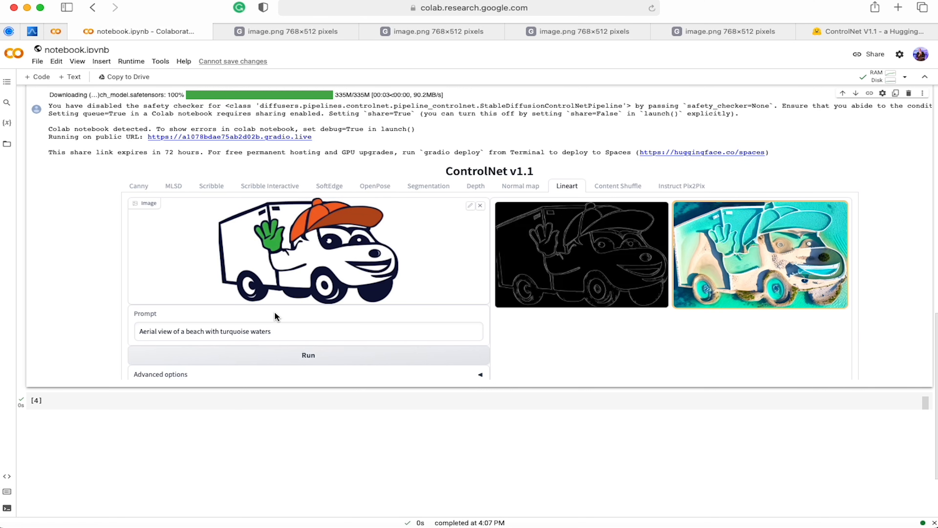
Generate a van image with the prompt "Aerial shot of a tropical rainforest canopy" and open it on its own page.
left_click(276, 322)
triple_click(276, 328)
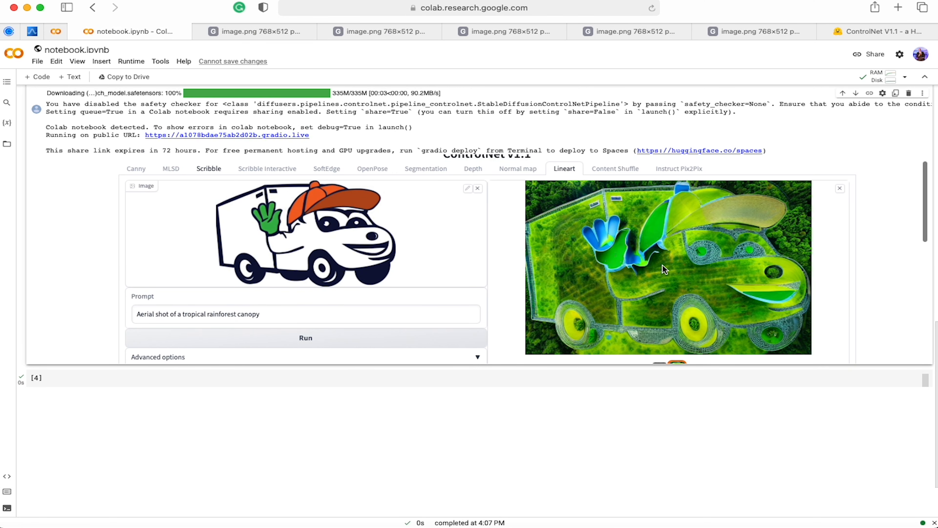
right_click(632, 277)
left_click(639, 283)
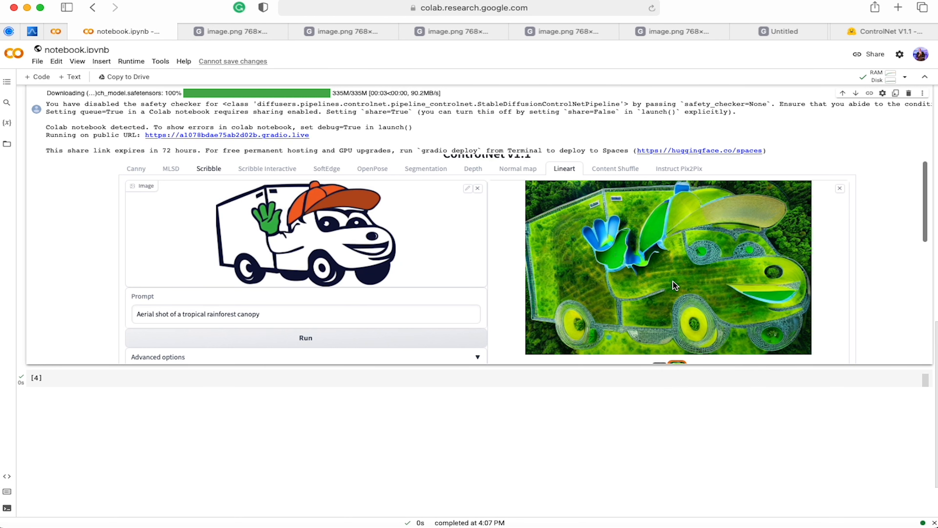
left_click(792, 33)
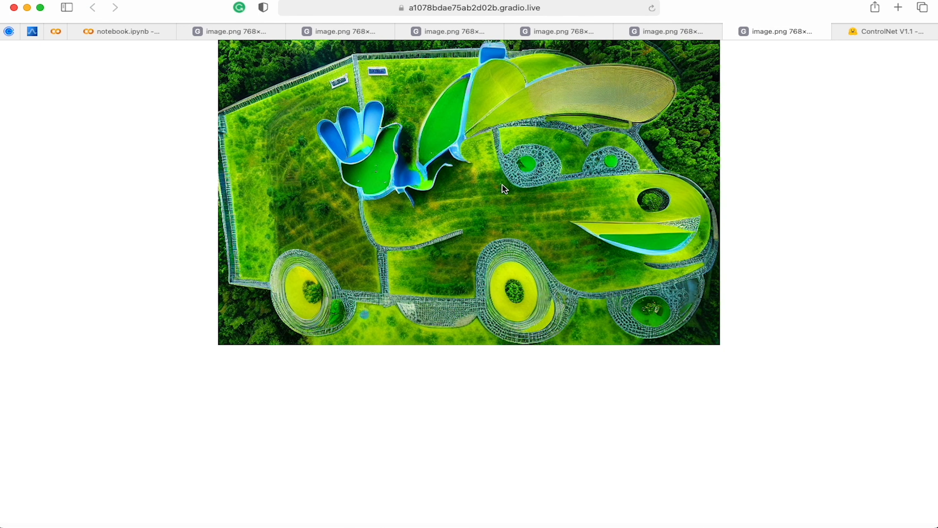
Save the generated rainforest image as "rainforest" in the Van_buddy folder.
right_click(524, 251)
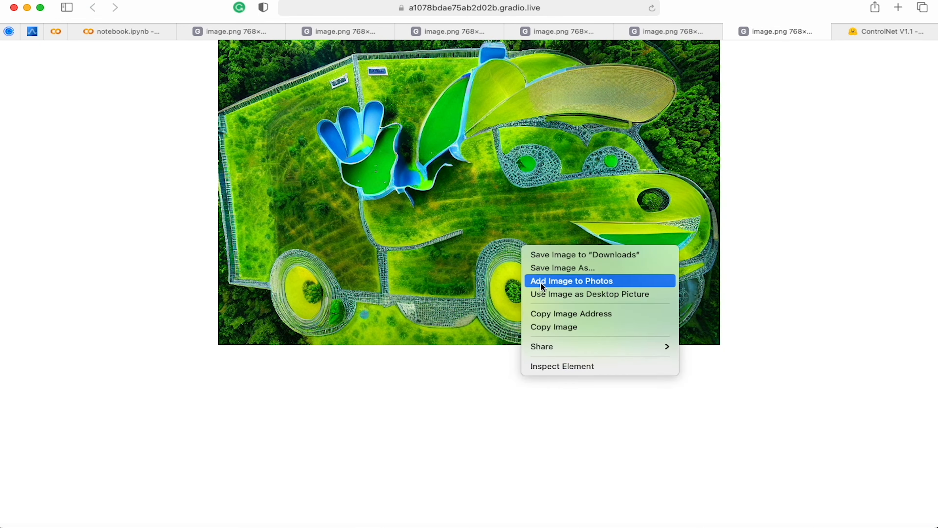
left_click(543, 272)
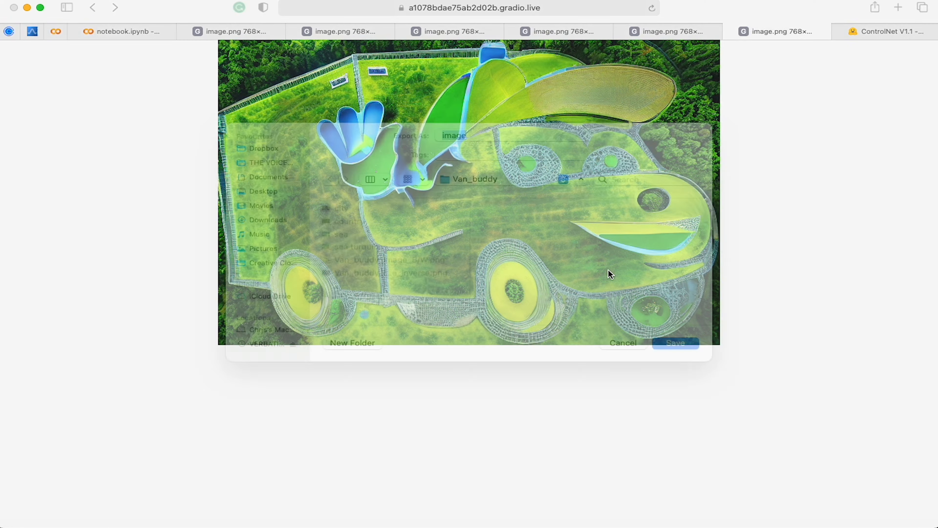
type("rainforest")
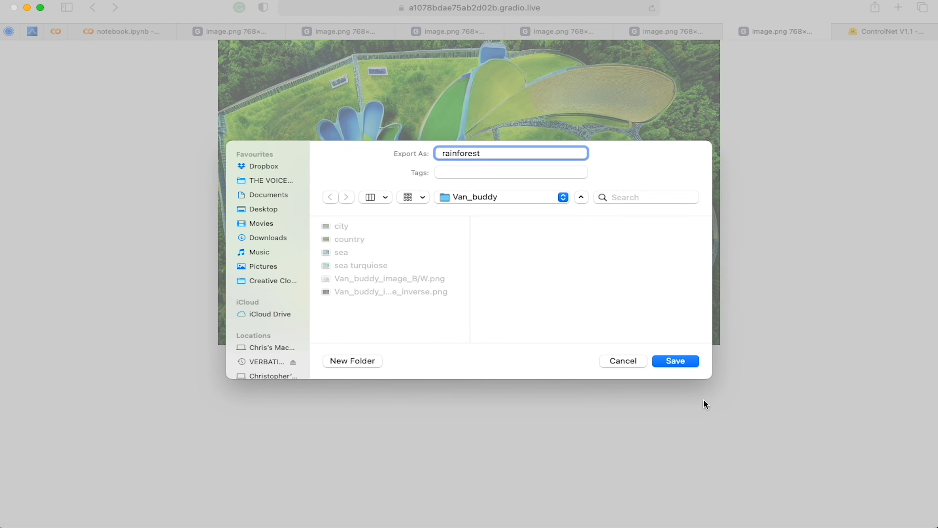
left_click(681, 361)
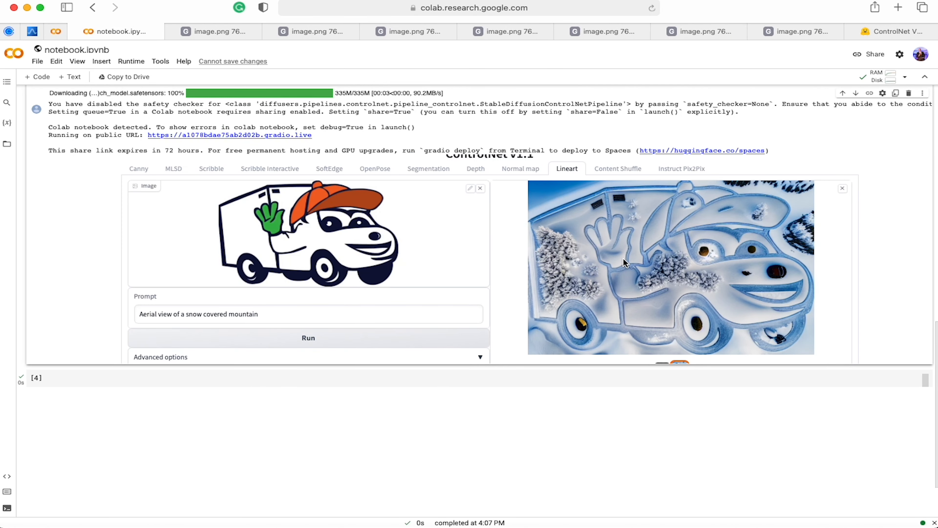
Open the generated snow-covered mountain image on its own page and save it as "snow" in the Van_buddy folder.
right_click(625, 267)
left_click(661, 279)
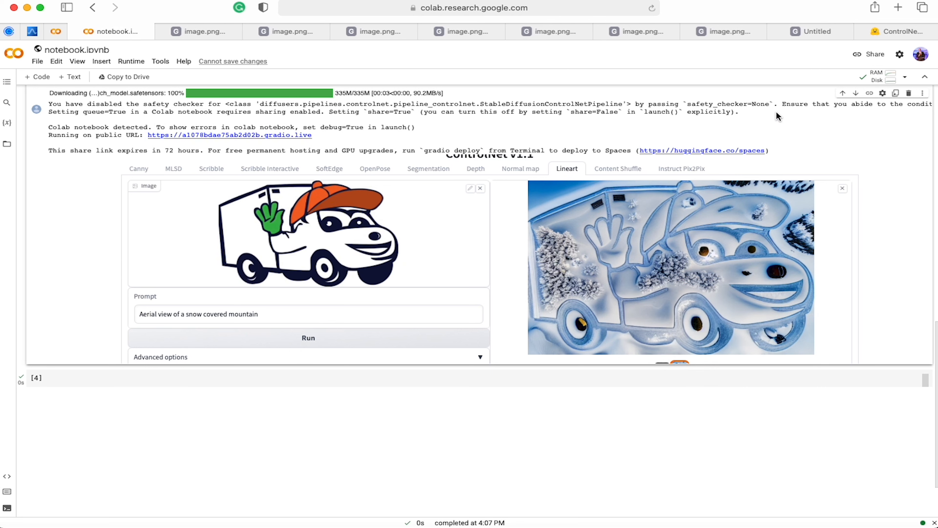
left_click(817, 32)
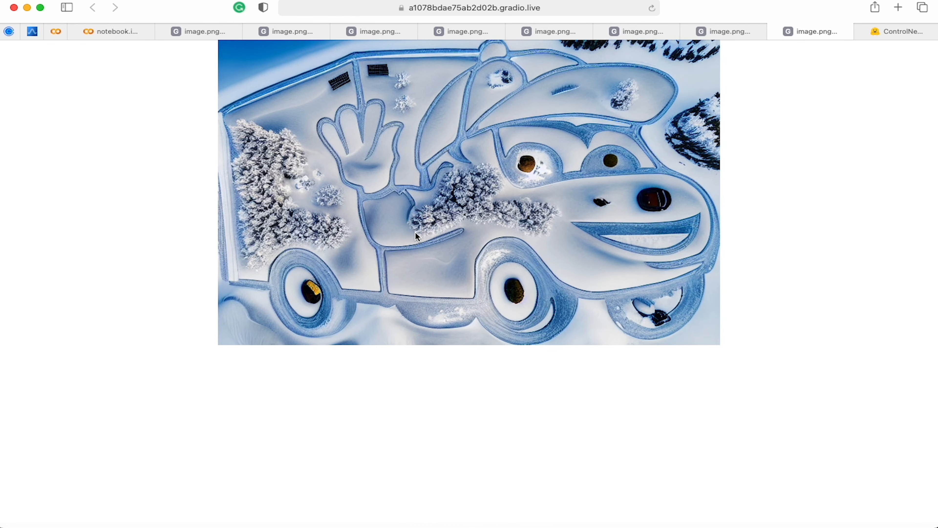
right_click(470, 224)
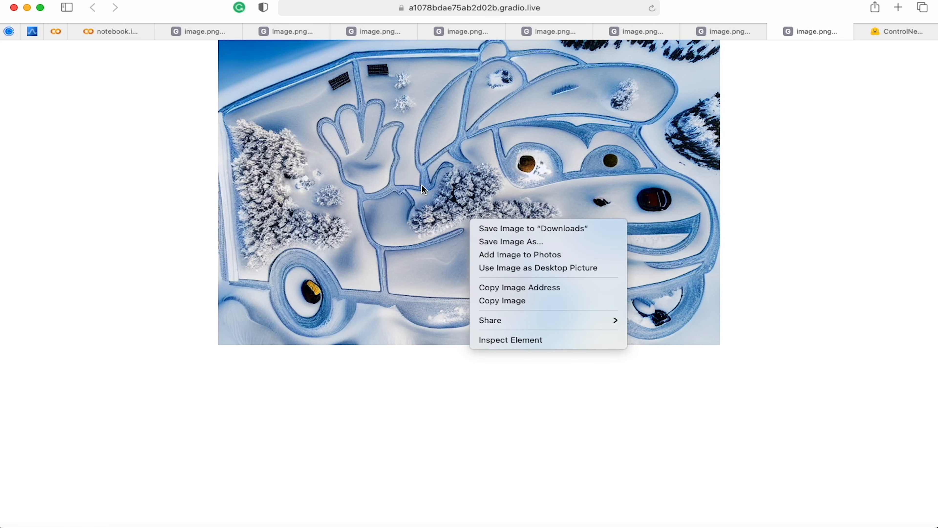
left_click(484, 241)
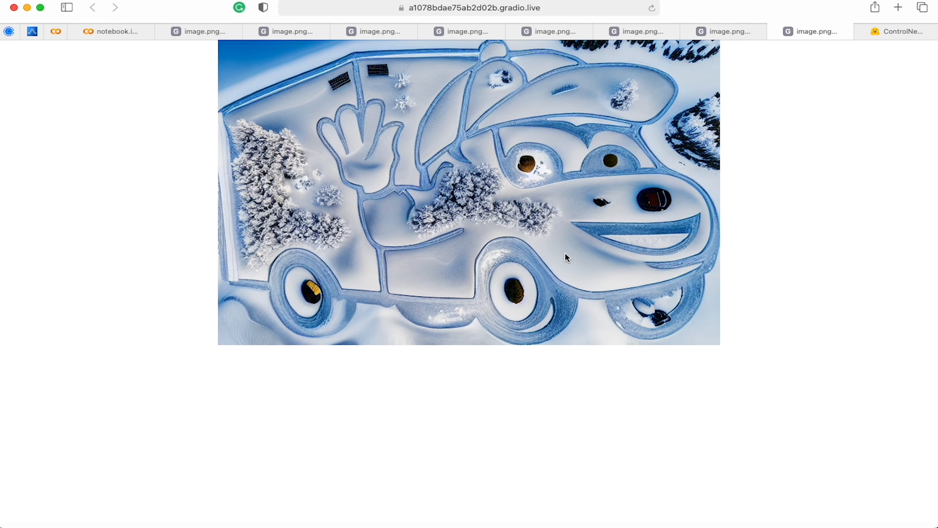
type("snow")
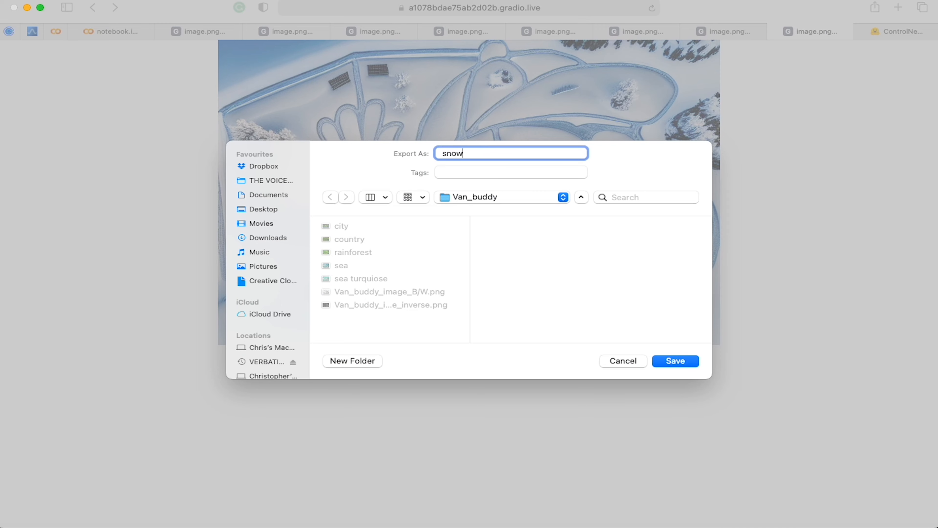
left_click(664, 360)
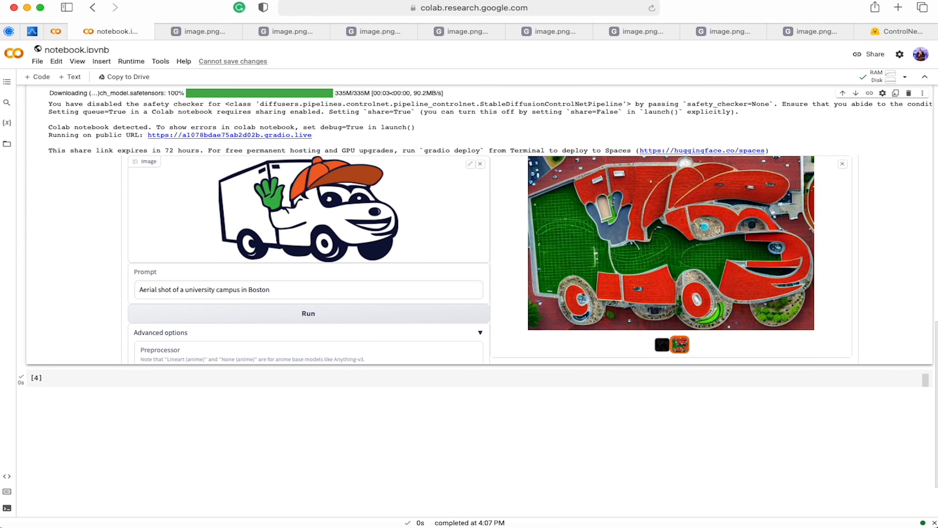
Open the generated Boston university campus image on its own page and save it as "uni" in the Van_buddy folder.
right_click(683, 249)
left_click(683, 250)
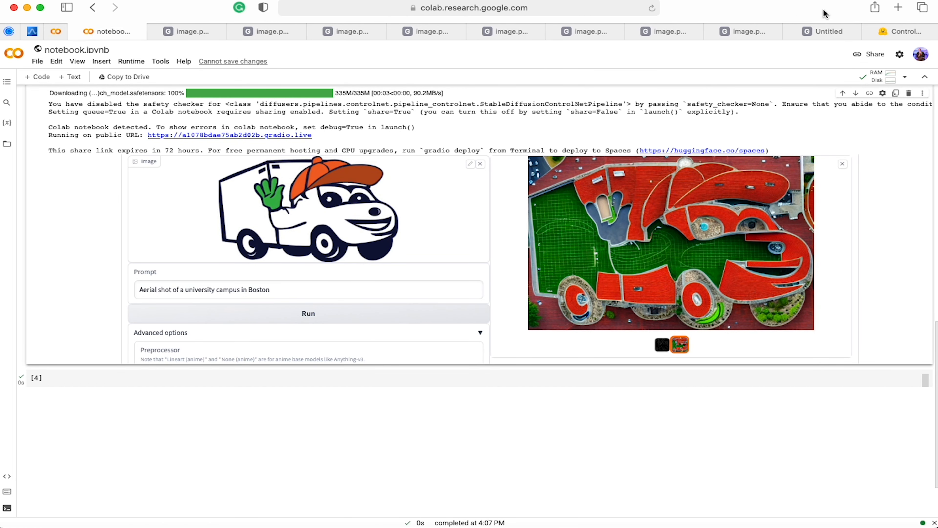
left_click(824, 31)
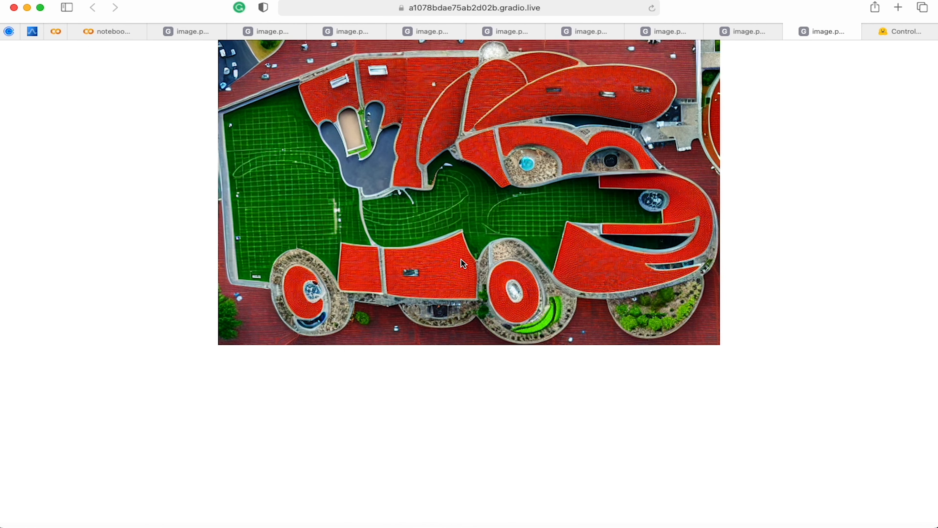
right_click(384, 213)
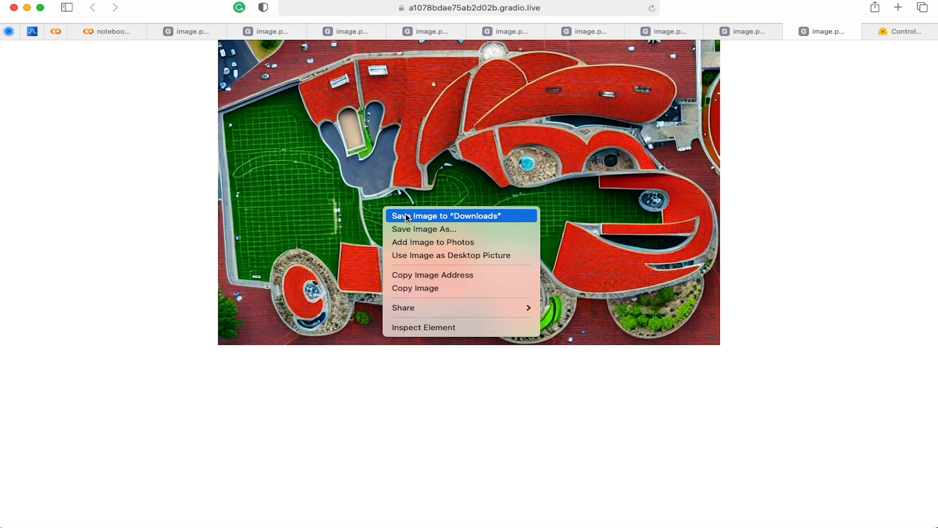
left_click(409, 228)
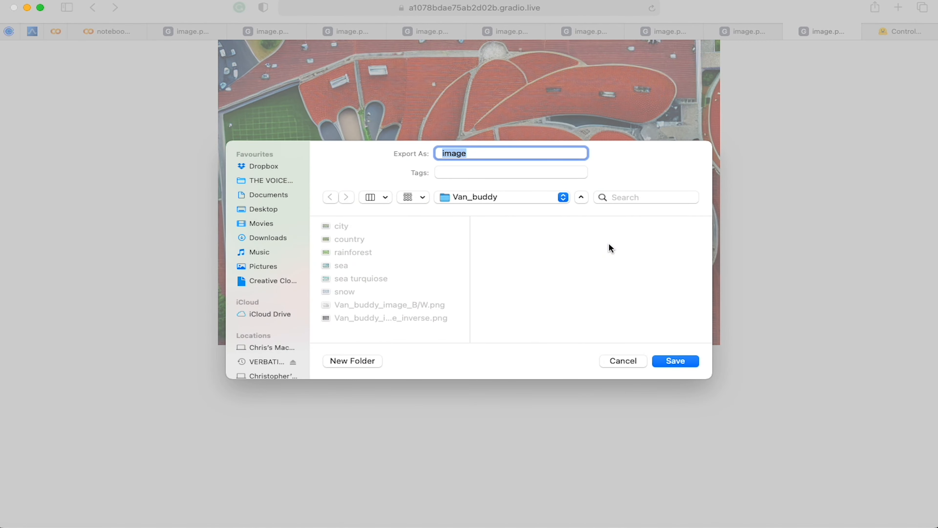
type("uni")
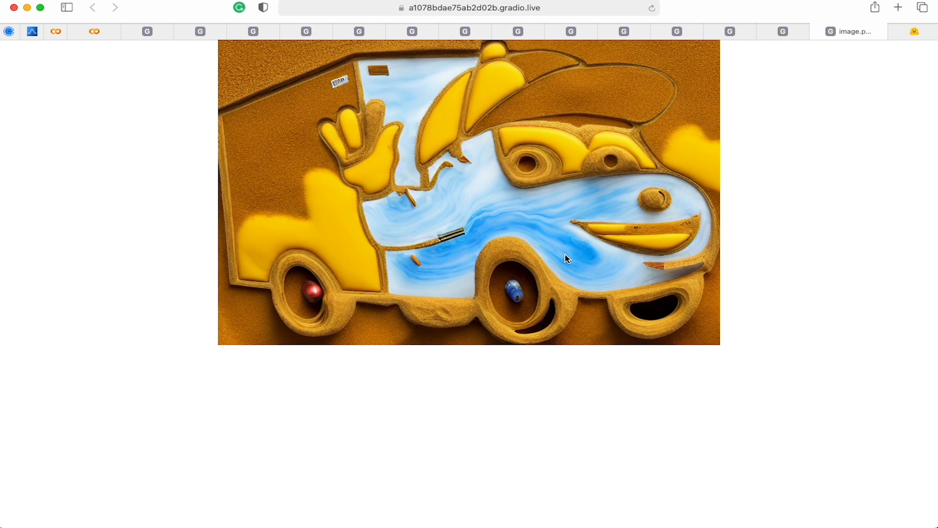
Save the brown and blue desert van image as "deseert_sea" in the Van_buddy folder.
right_click(565, 254)
left_click(574, 273)
right_click(623, 228)
left_click(520, 154)
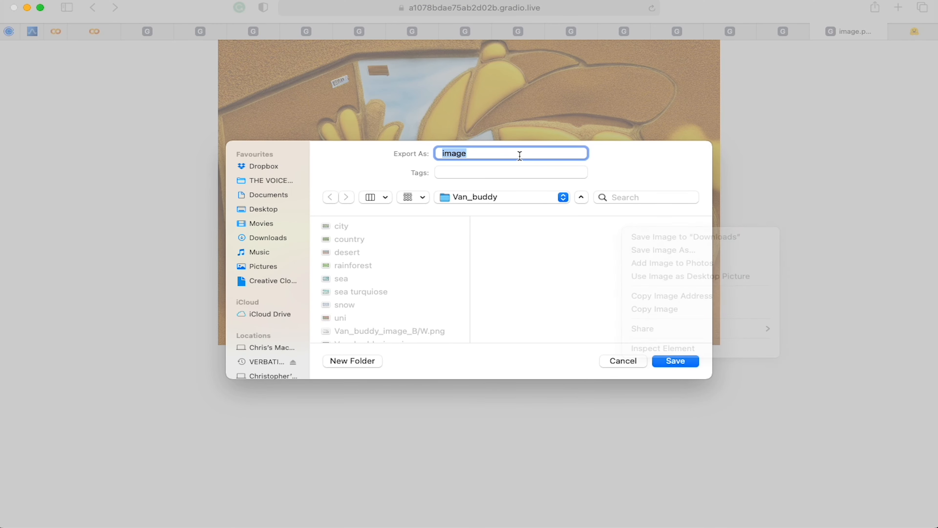
type("deseert_sea")
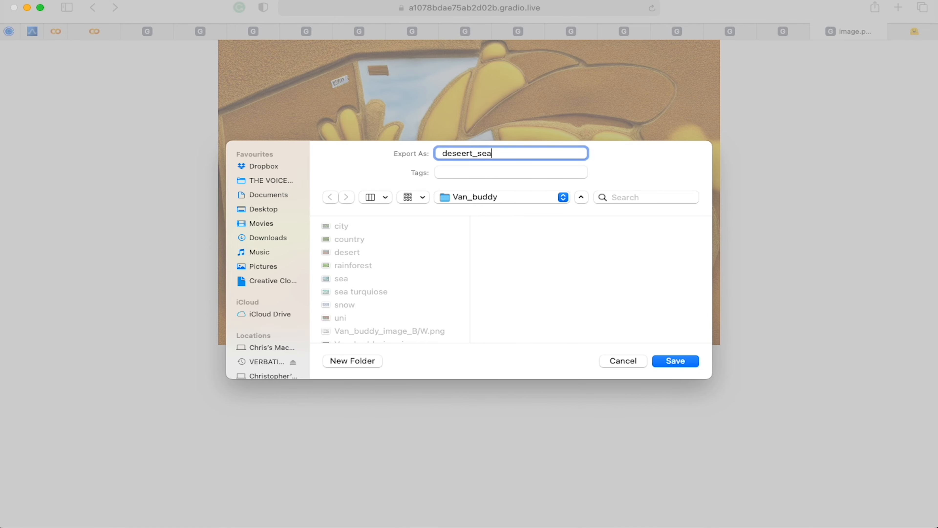
key("Return")
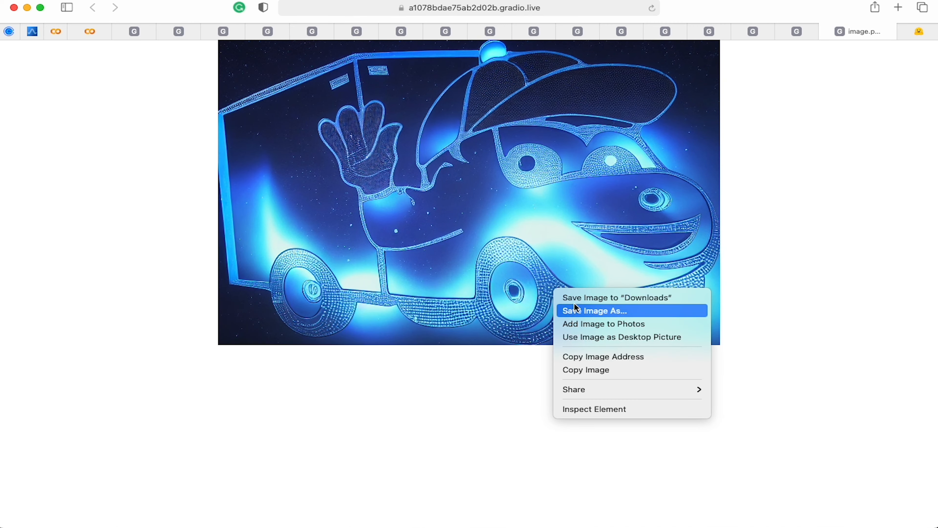
Save the glowing blue night van image as "nighttime" in the Van_buddy folder.
left_click(679, 311)
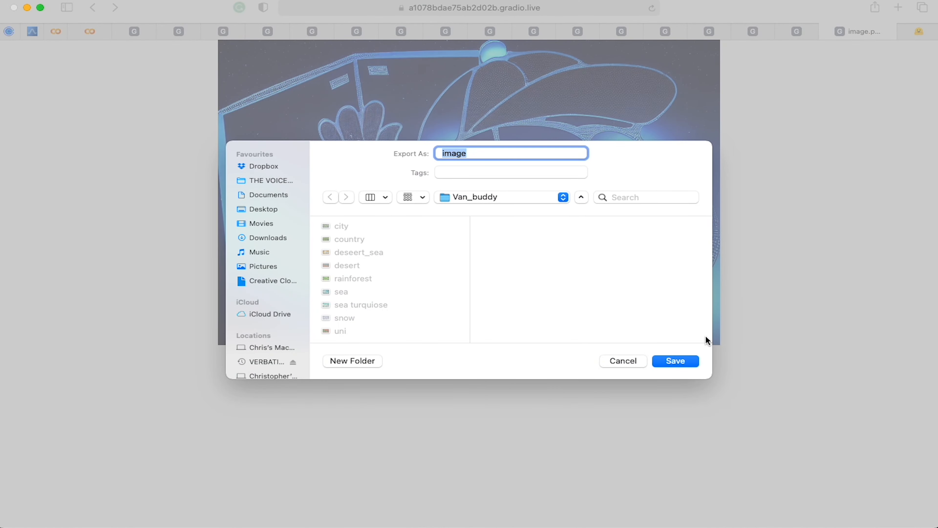
type("nighttime")
left_click(679, 362)
key("Return")
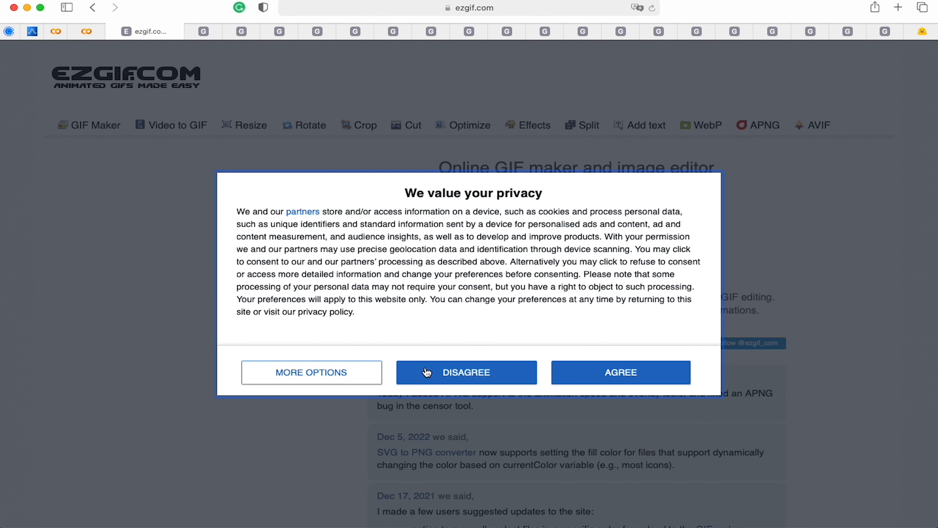
Agree to the privacy notice on ezgif.com and open the Animated GIF Maker.
left_click(578, 380)
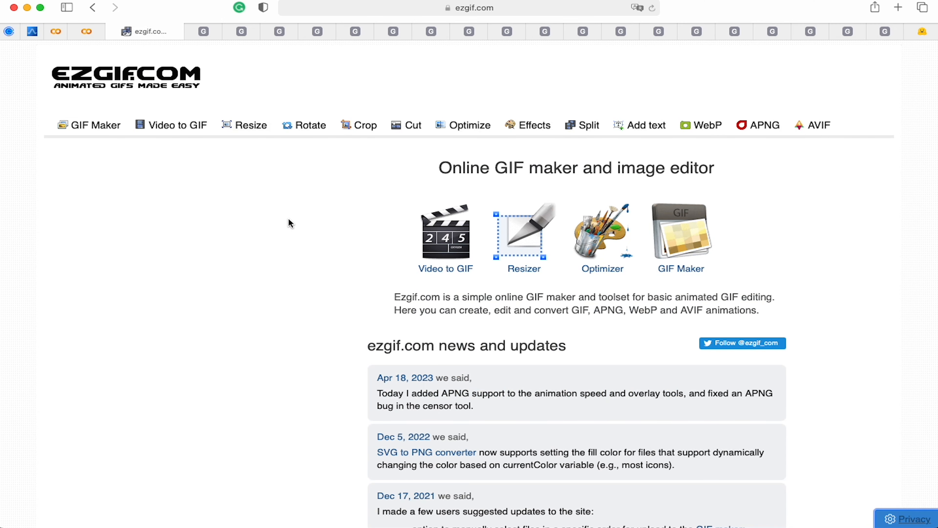
scroll(425, 386, "down", 15)
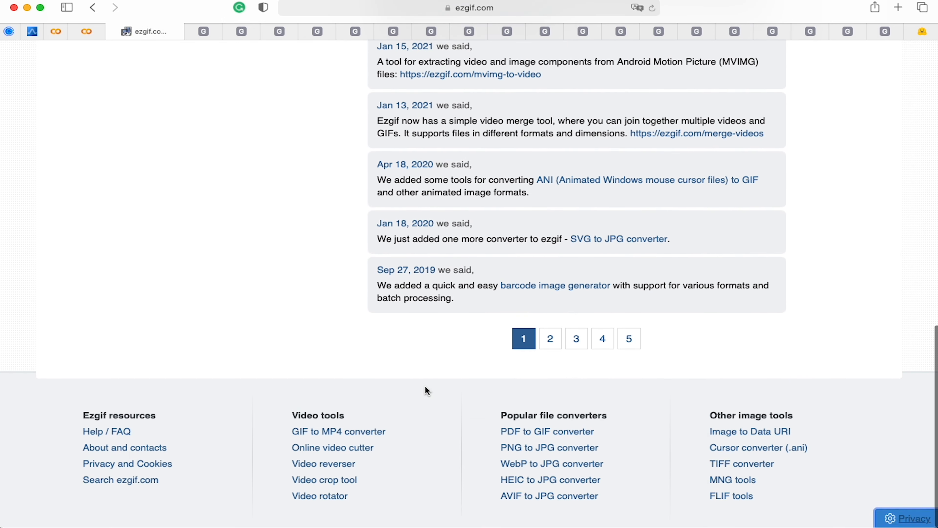
scroll(427, 390, "up", 20)
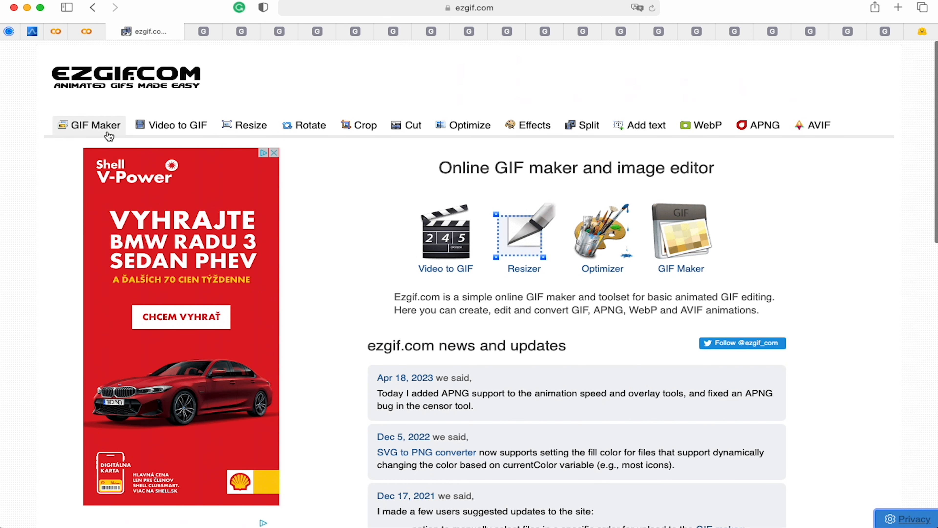
left_click(108, 133)
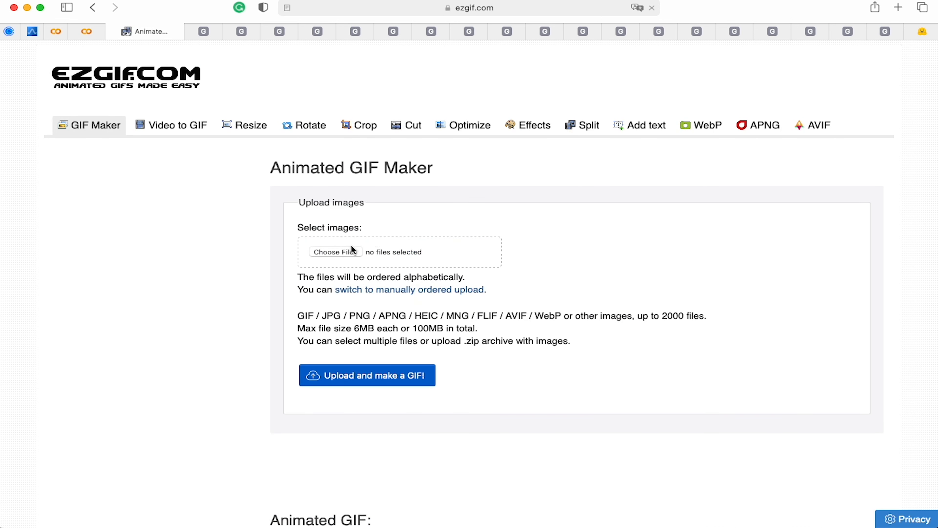
Open the image selection for the GIF maker and preview the saved van images in the Van_buddy folder.
left_click(350, 251)
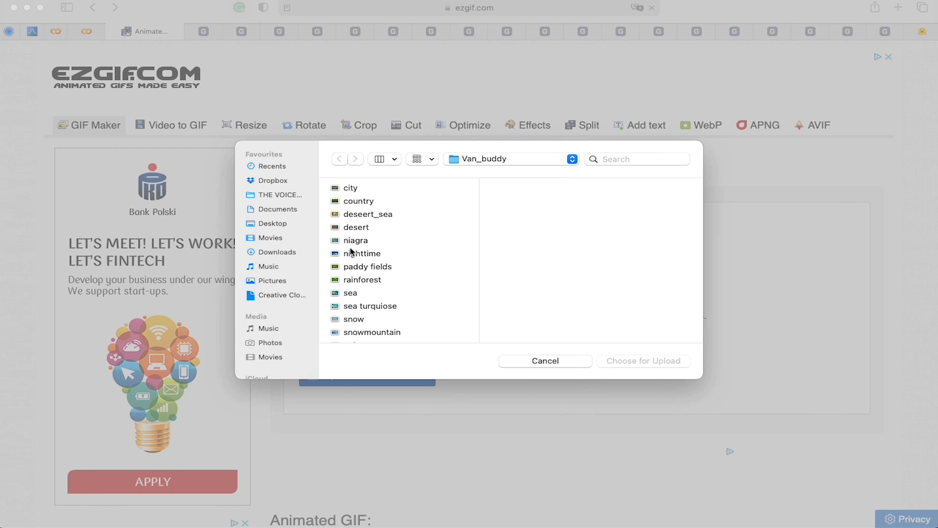
left_click(375, 187)
key("Down")
key("Down")
key("Down")
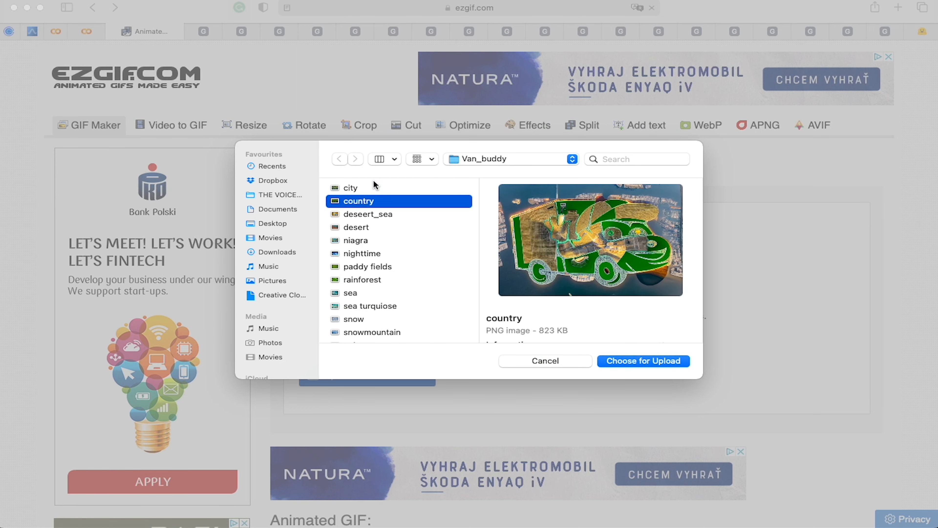
key("Down")
key("Down")
key("Down")
key("Down")
key("Down")
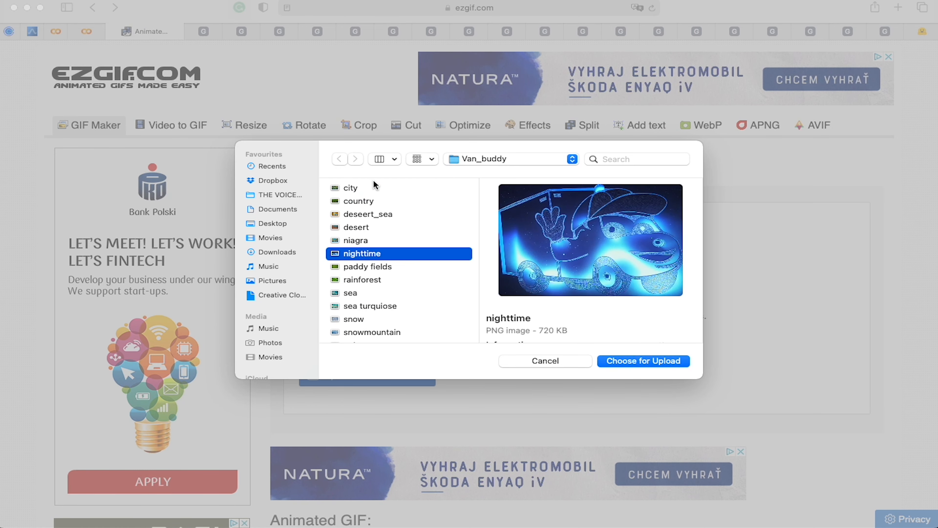
key("Down")
key("Down")
key("Down")
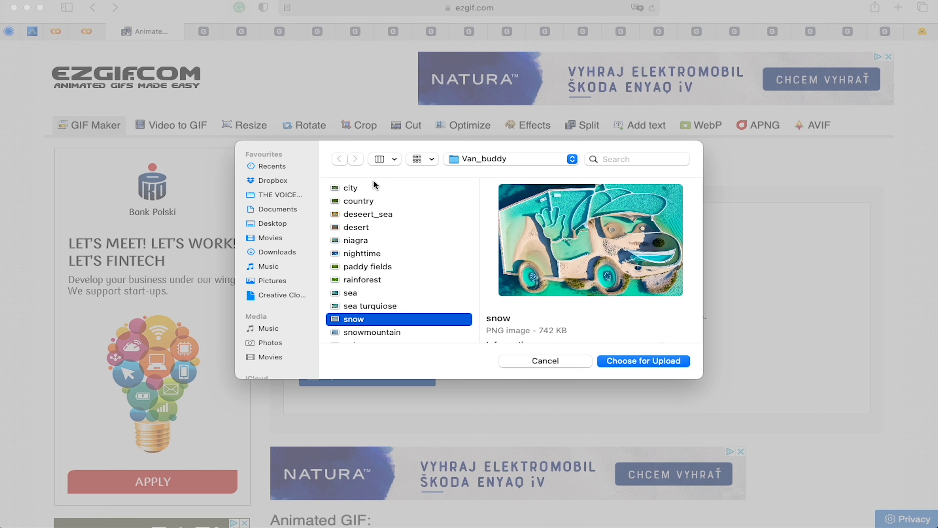
Choose all van images from "city" through "uni" in the Van_buddy folder and upload them as GIF frames.
left_click(374, 180)
scroll(427, 297, "down", 1)
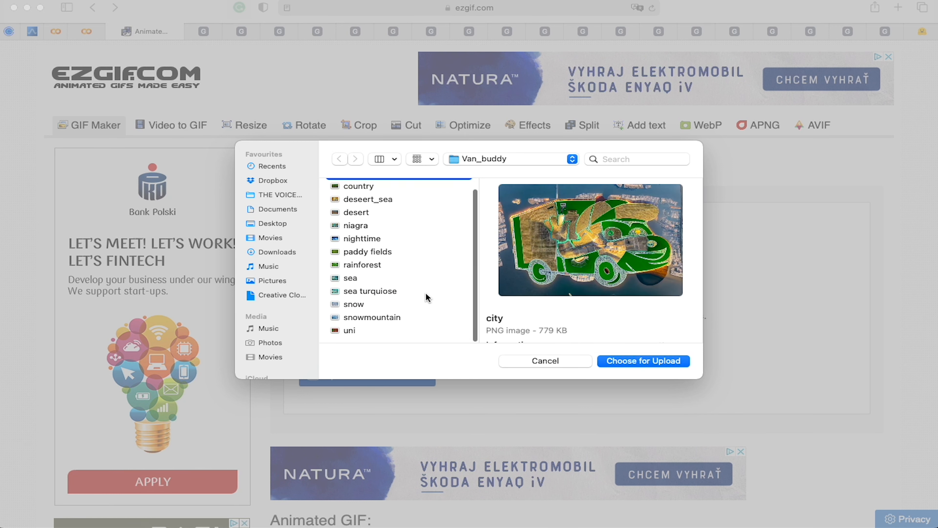
left_click(396, 330, "shift")
key("Return")
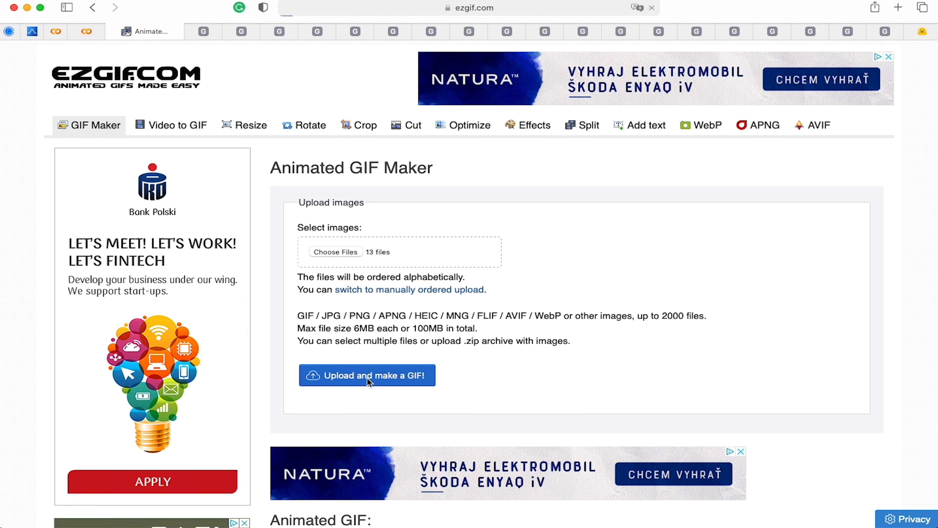
scroll(361, 281, "down", 2)
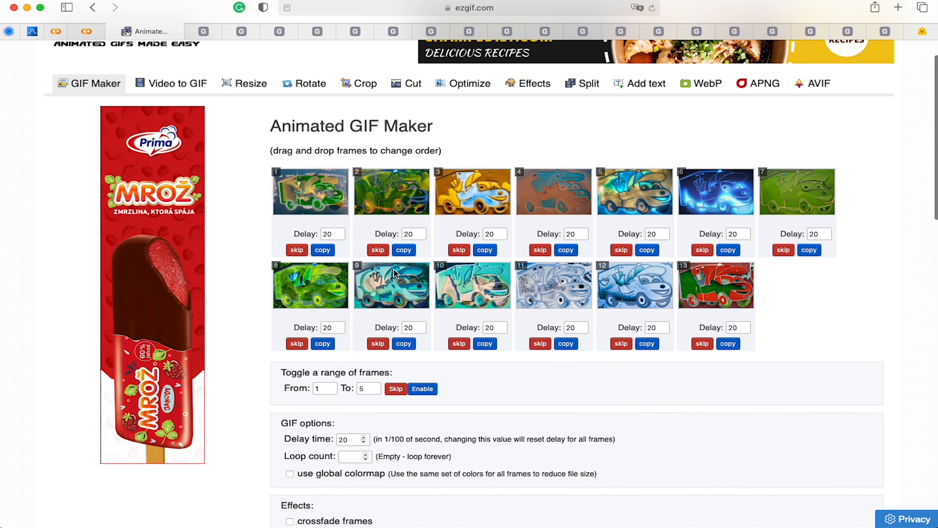
Skip frames 12 and 4 so they are excluded from the animation.
scroll(442, 329, "down", 1)
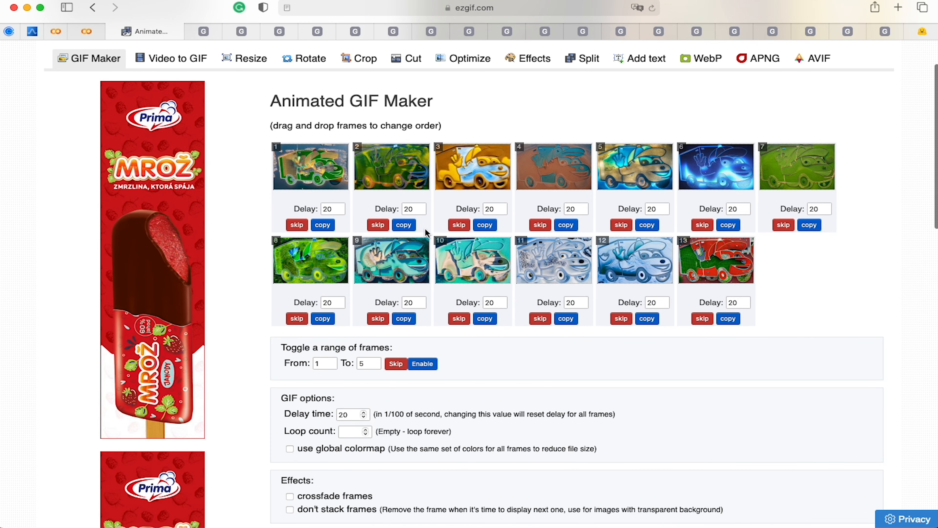
left_click(621, 318)
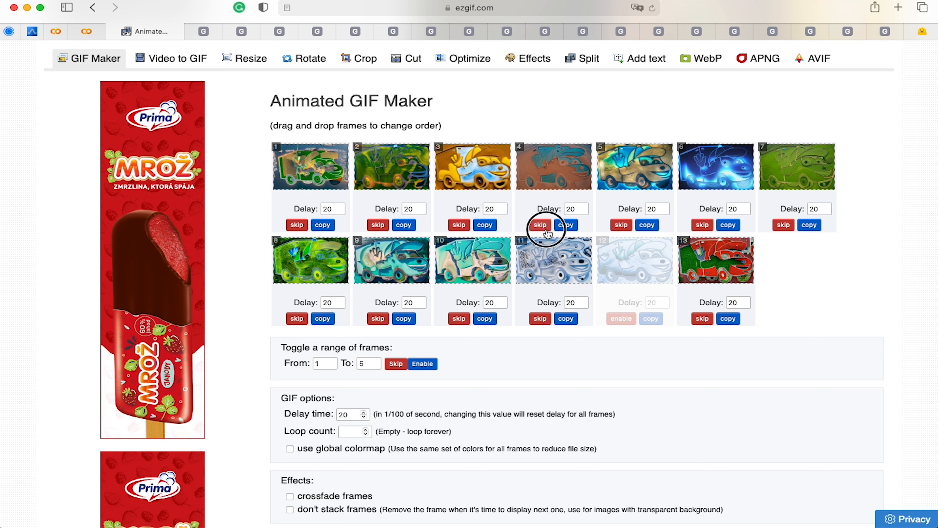
left_click(540, 224)
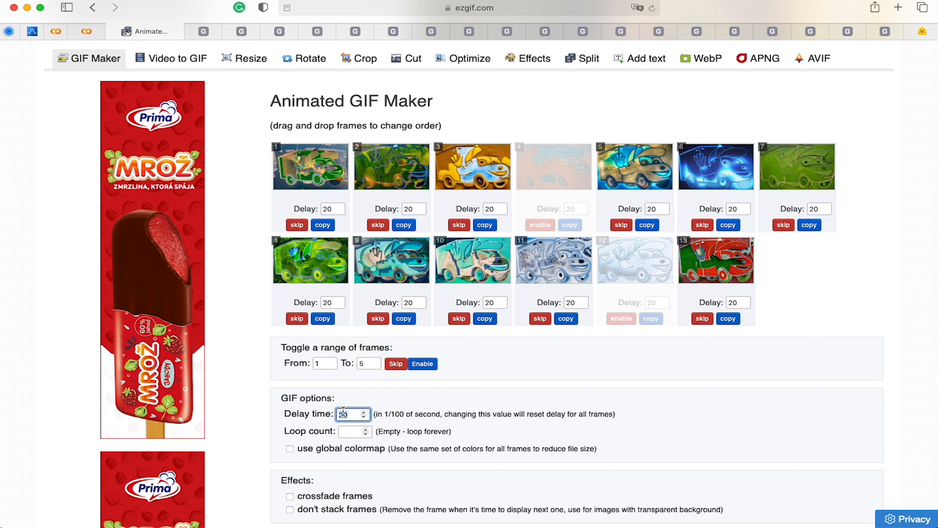
Set the delay time for all frames to 80 hundredths of a second and make the GIF.
type("80")
scroll(399, 401, "down", 2)
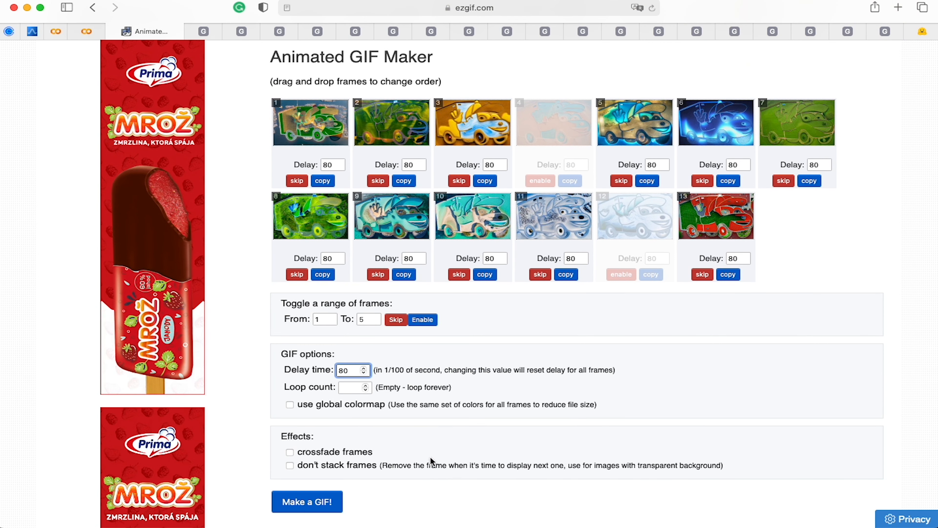
left_click(323, 502)
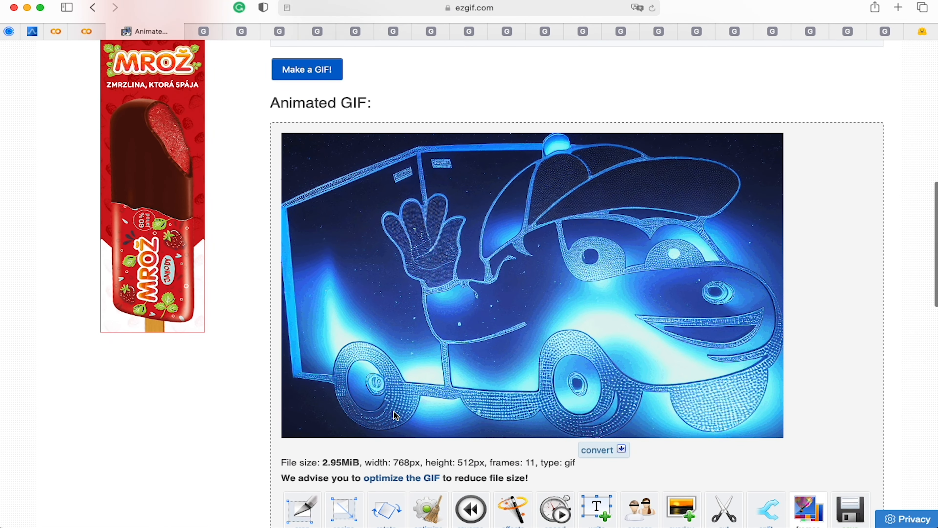
Save the generated animated van GIF as an image file using the Save Image As command.
scroll(394, 412, "down", 2)
right_click(588, 234)
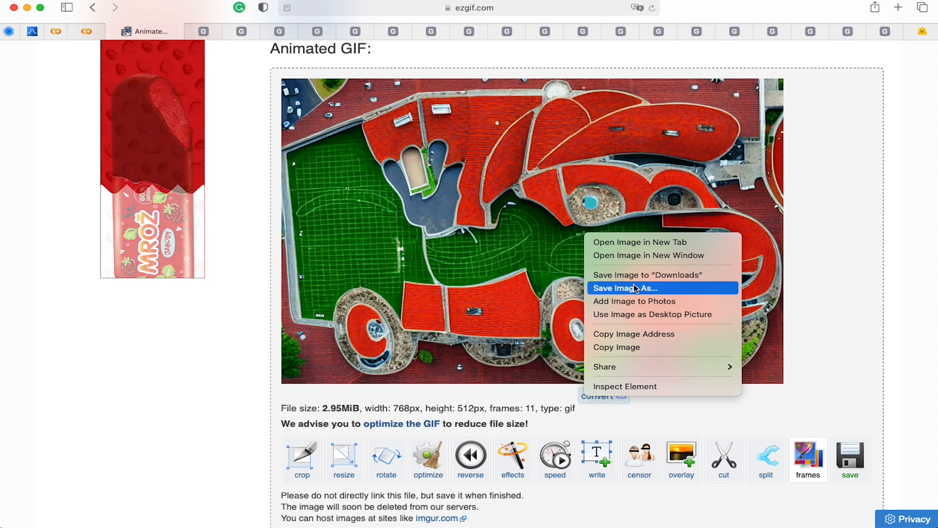
left_click(634, 288)
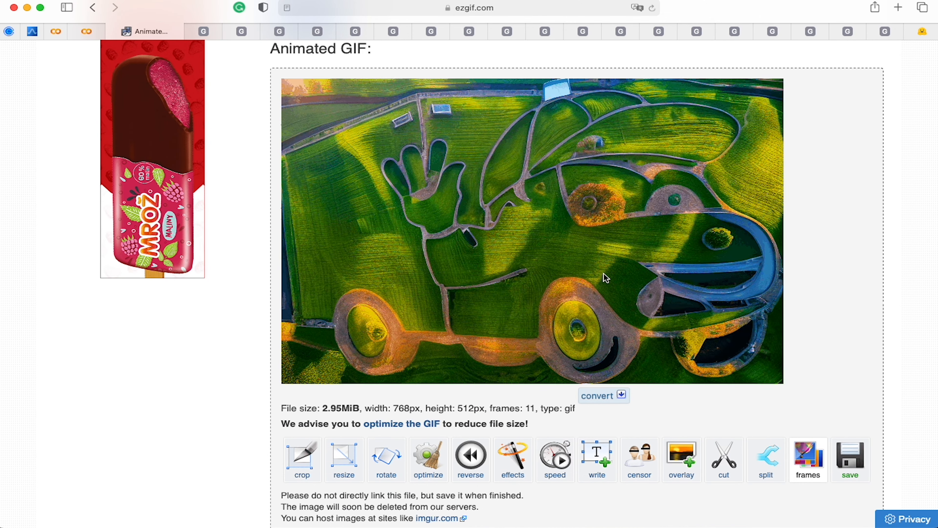